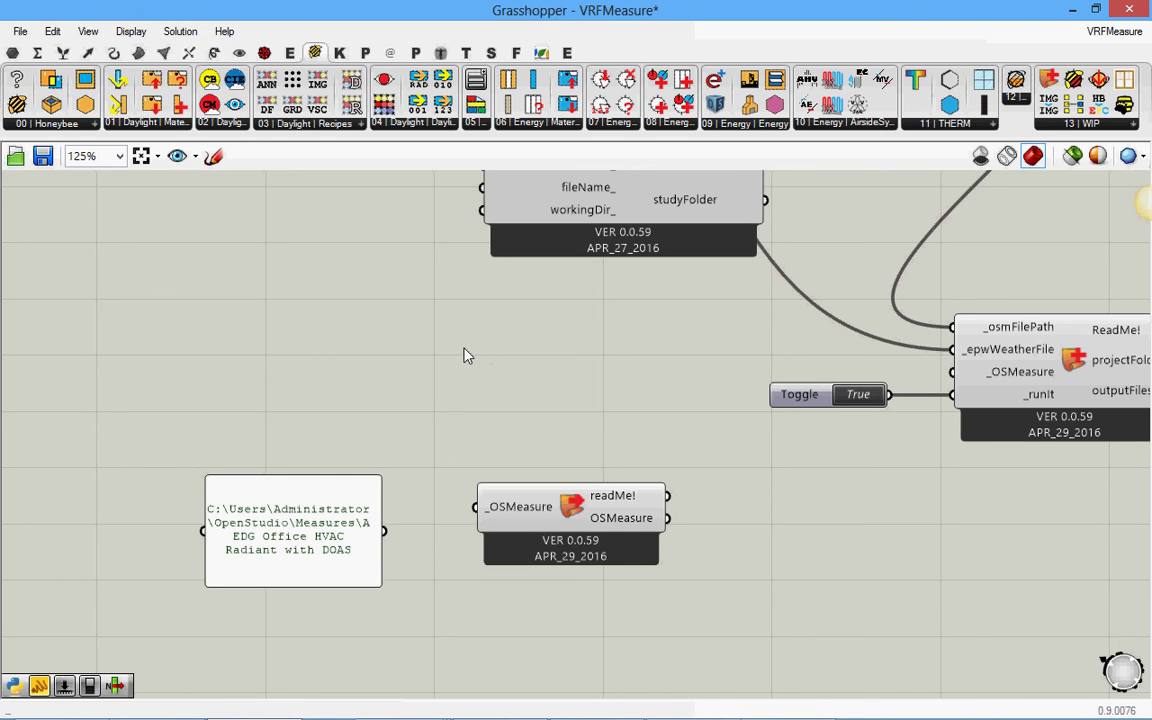
- Move the OSMeasure component and the measure path panel up and left toward each other
right_drag(427, 383, 556, 405)
drag(556, 405, 523, 334)
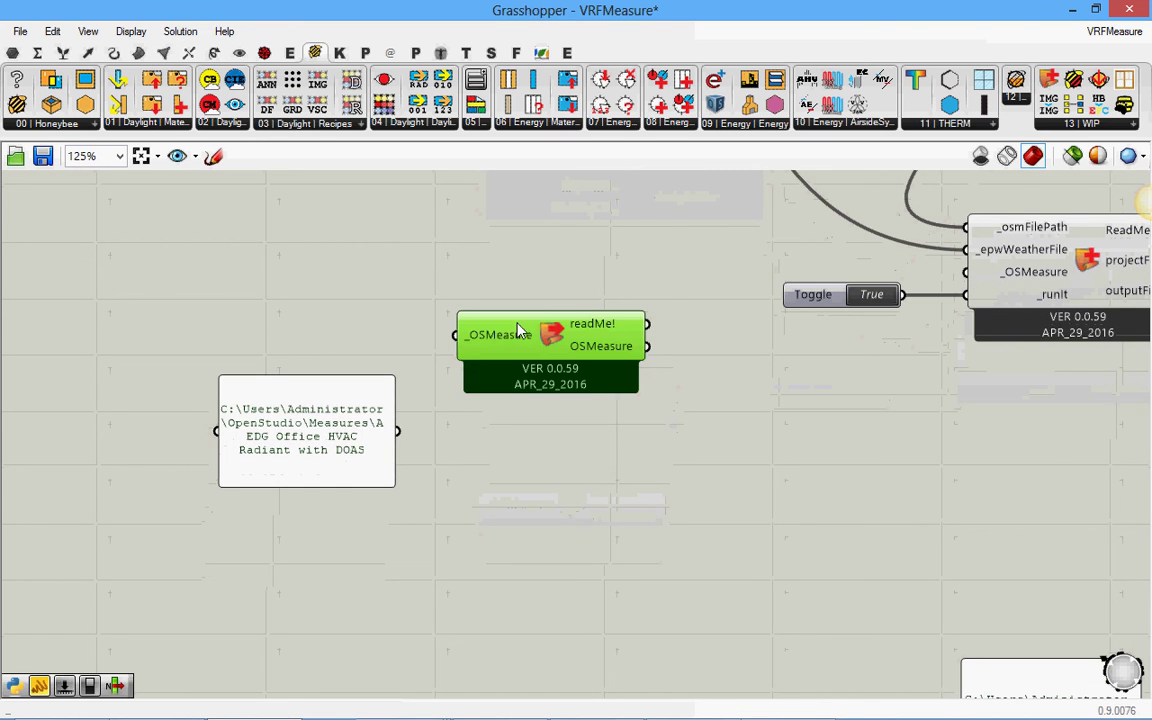
right_drag(460, 434, 435, 478)
click(275, 453)
drag(275, 453, 260, 385)
right_drag(544, 468, 469, 542)
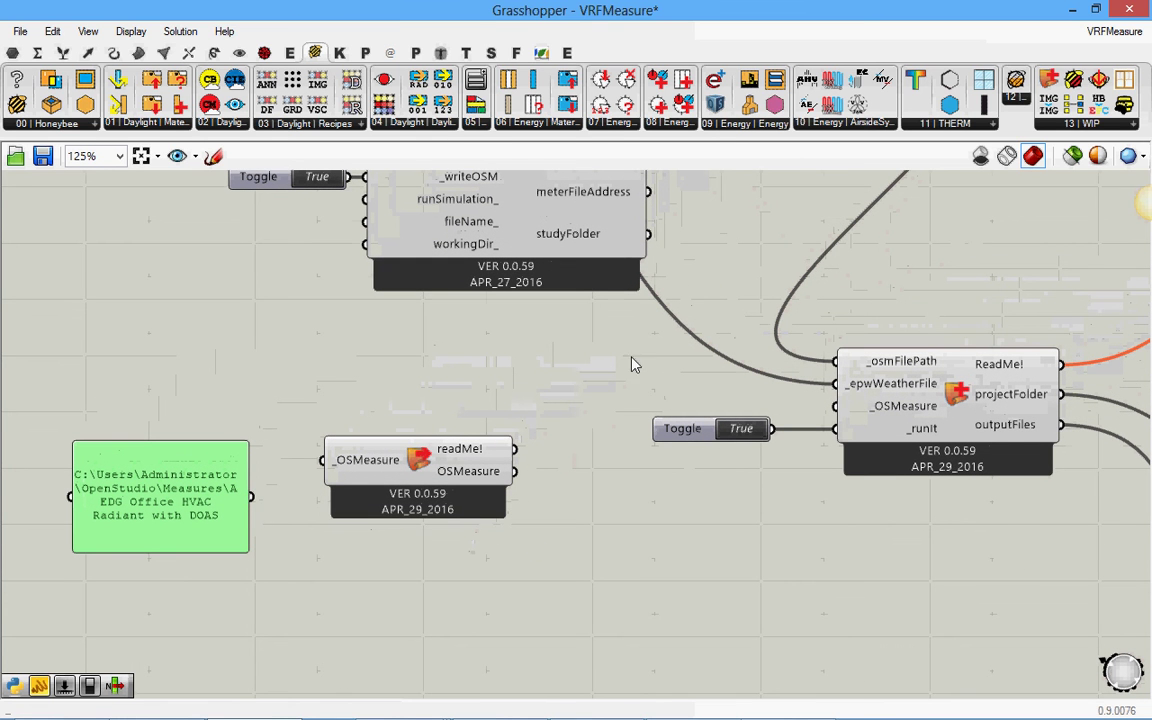
- Browse the Honeybee WIP component list, then dismiss the canvas context menus
click(1056, 127)
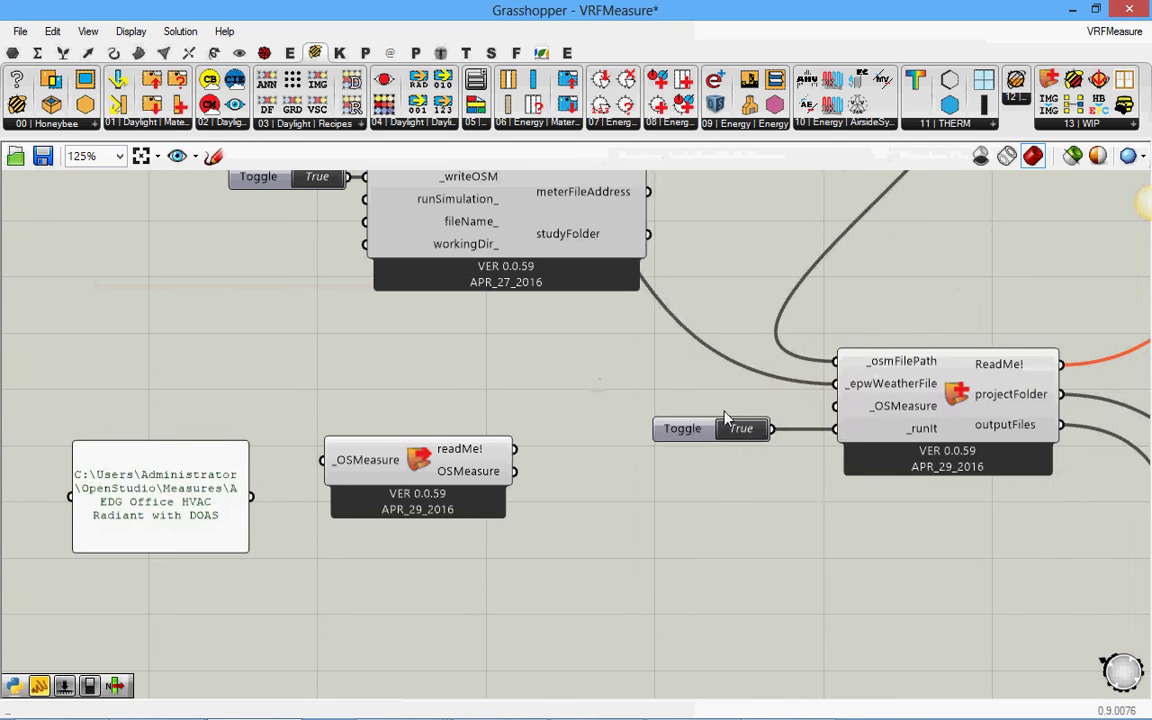
right_drag(727, 408, 645, 418)
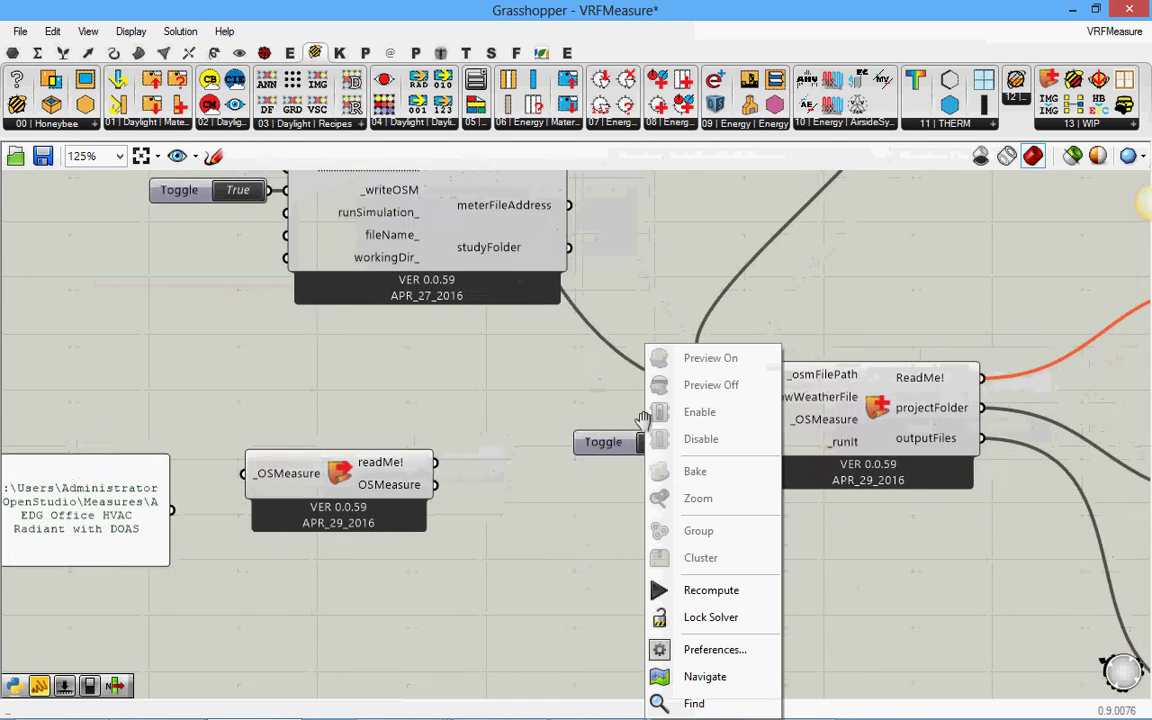
click(730, 318)
scroll(771, 368, down, 1)
right_drag(771, 368, 781, 392)
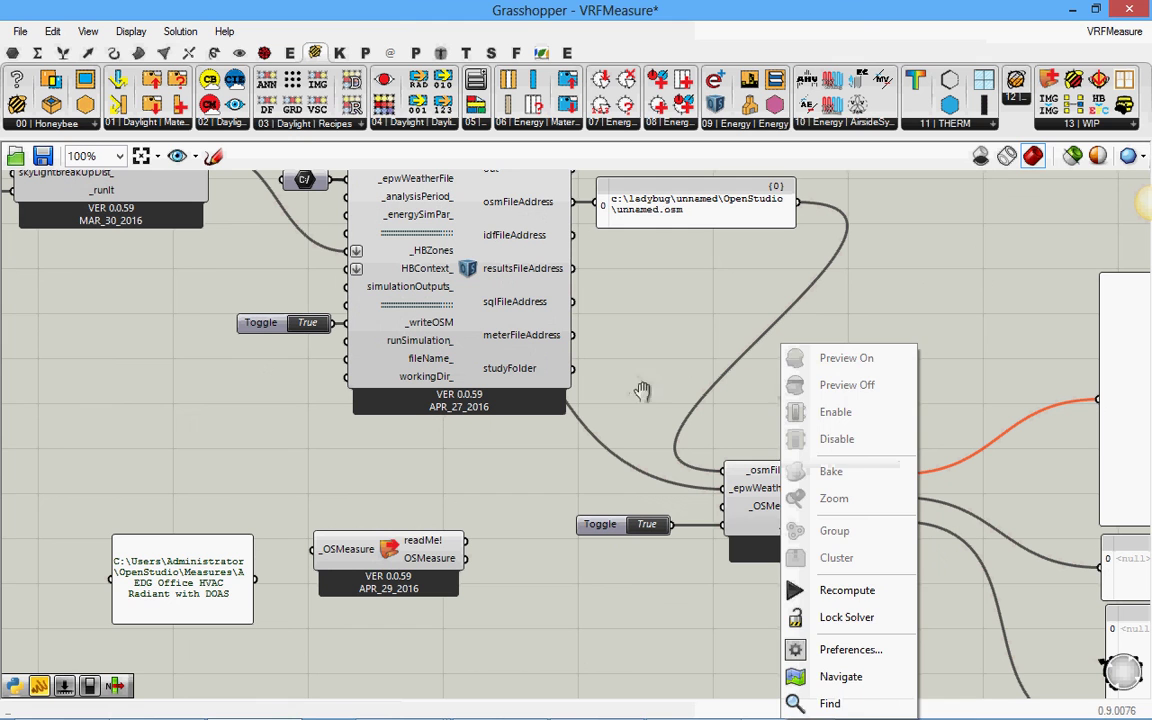
click(645, 389)
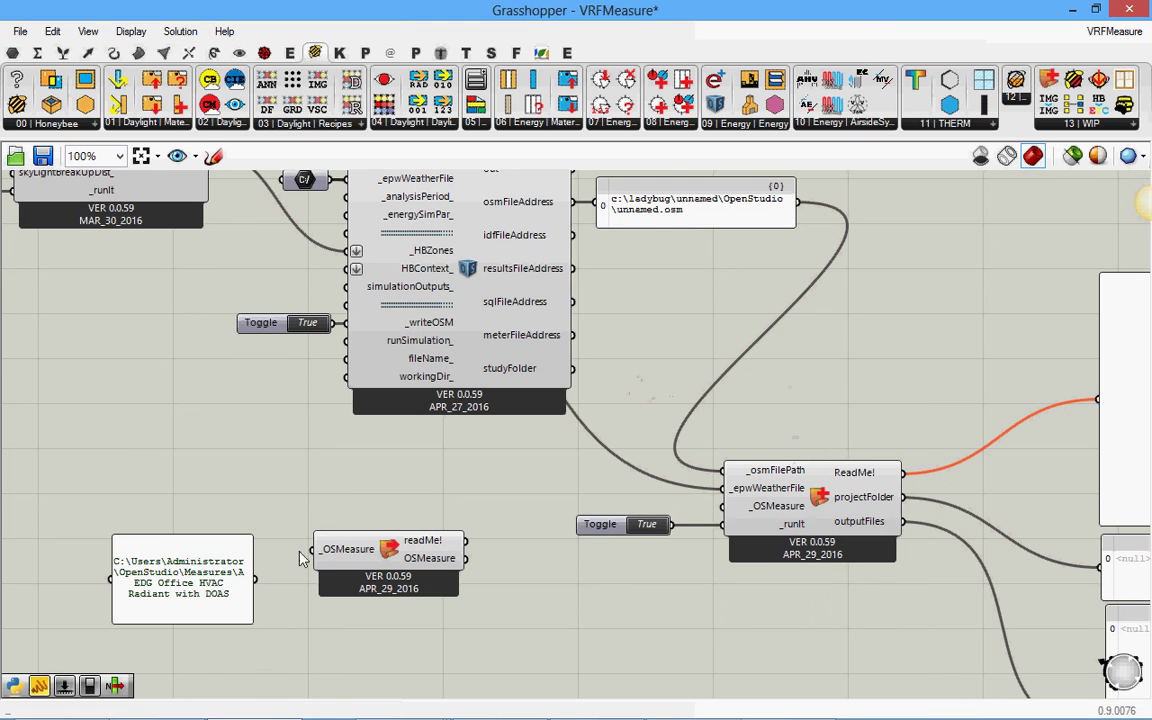
- Nudge the path panel and OSMeasure component into line, side by side, and recentre them
drag(217, 580, 230, 550)
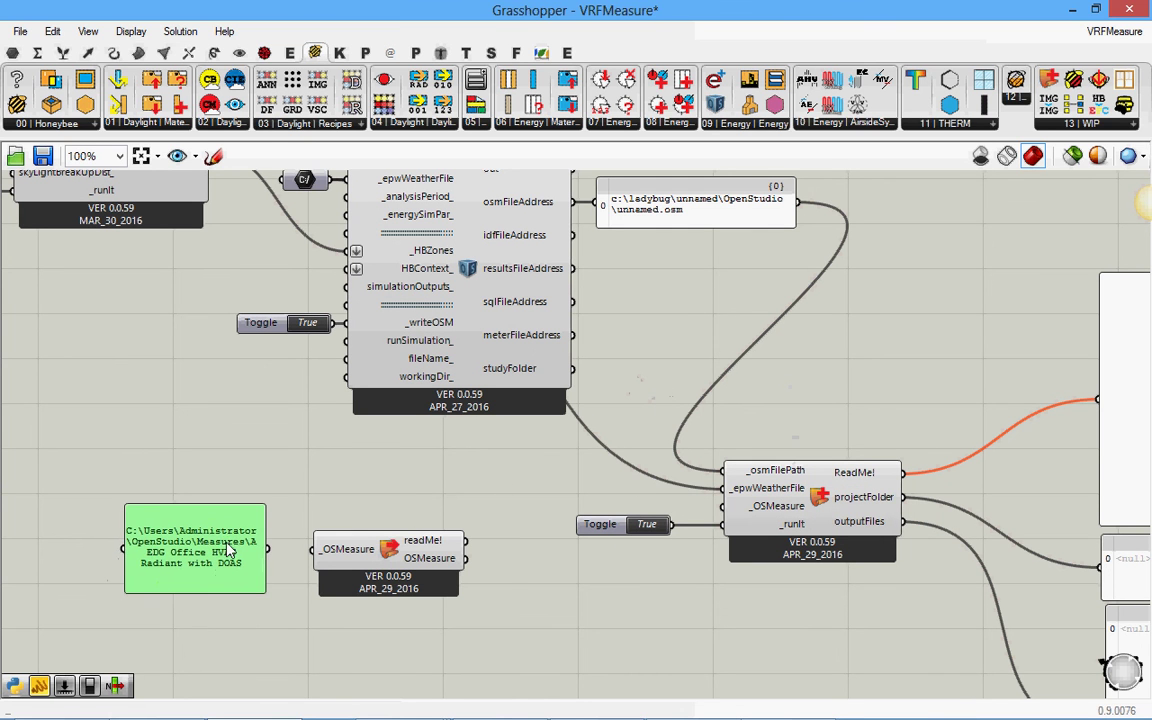
drag(405, 562, 410, 537)
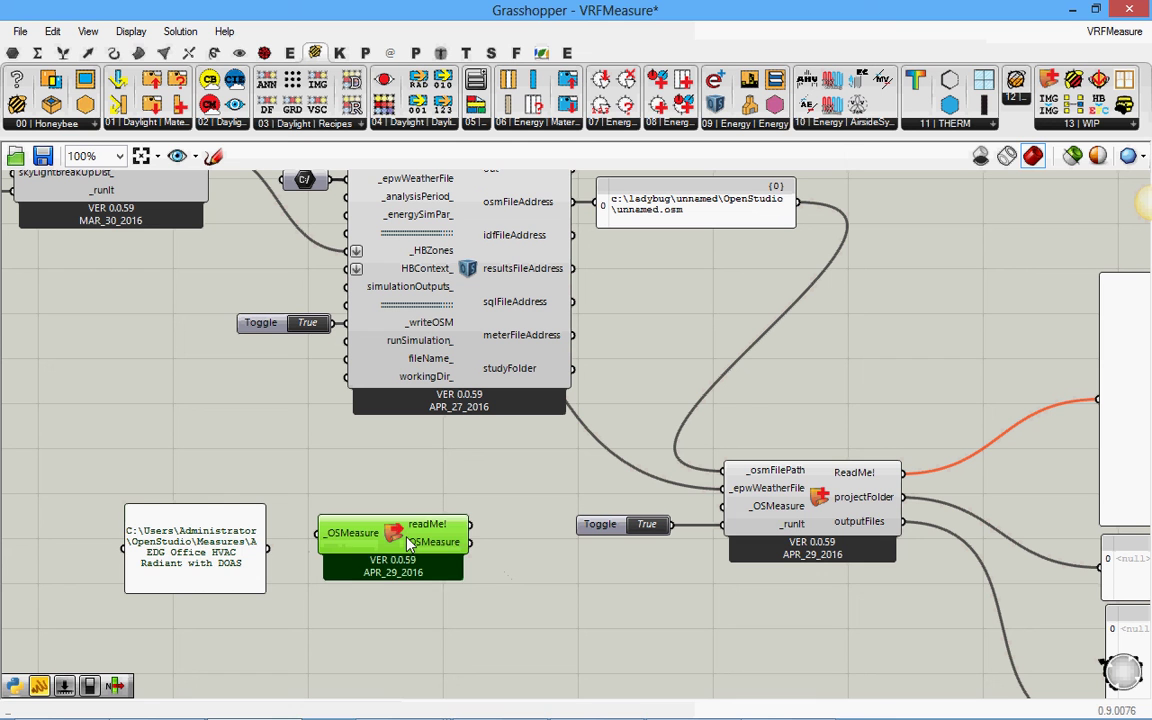
drag(206, 535, 207, 512)
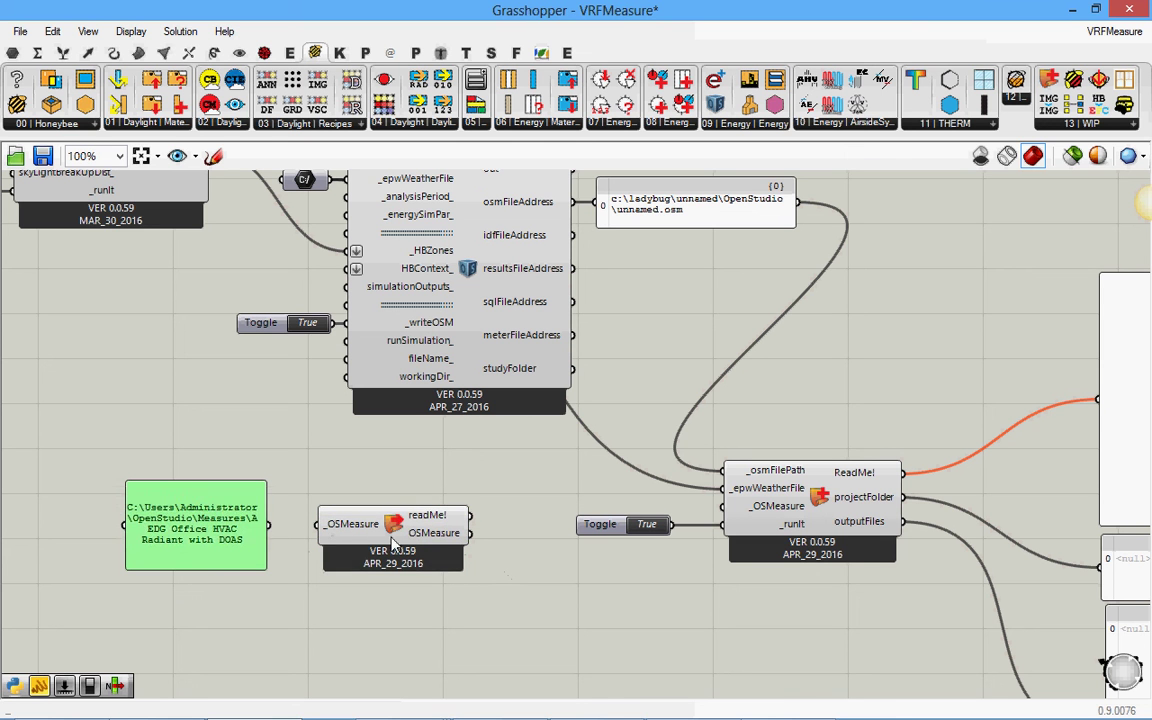
drag(392, 544, 393, 537)
click(296, 478)
scroll(291, 472, up, 2)
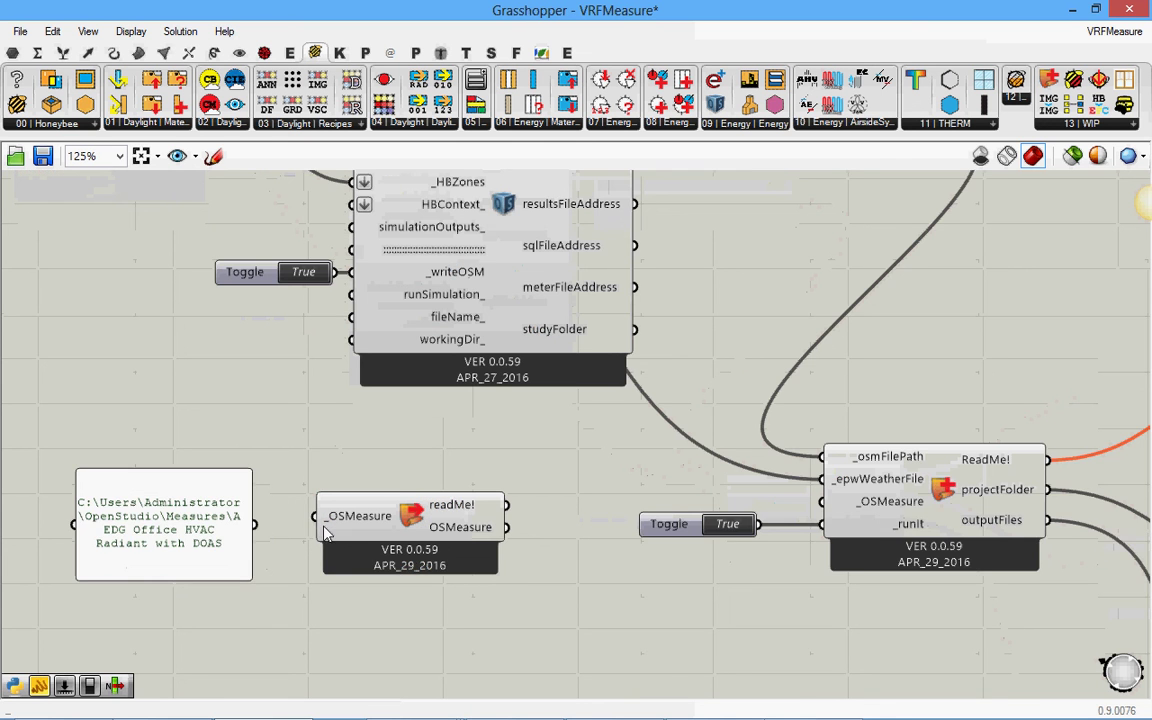
right_drag(291, 472, 339, 428)
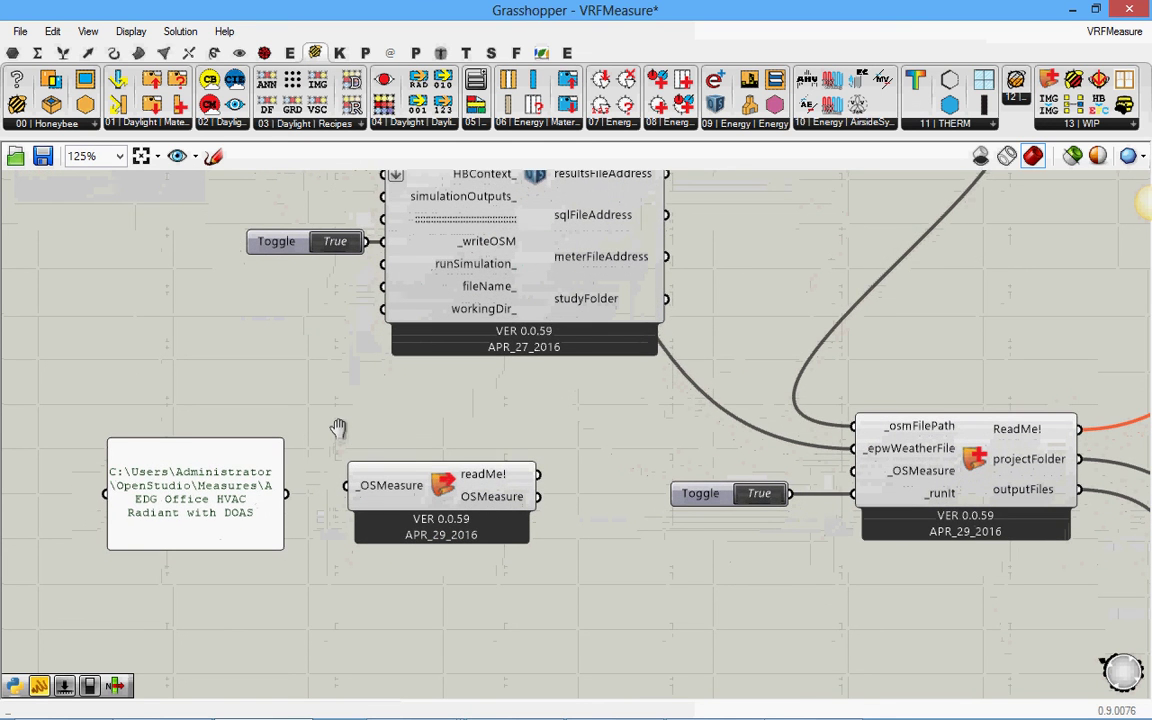
- Wire the measure path panel into OSMeasure's _OSMeasure input and read its failed-arguments error
drag(222, 515, 224, 505)
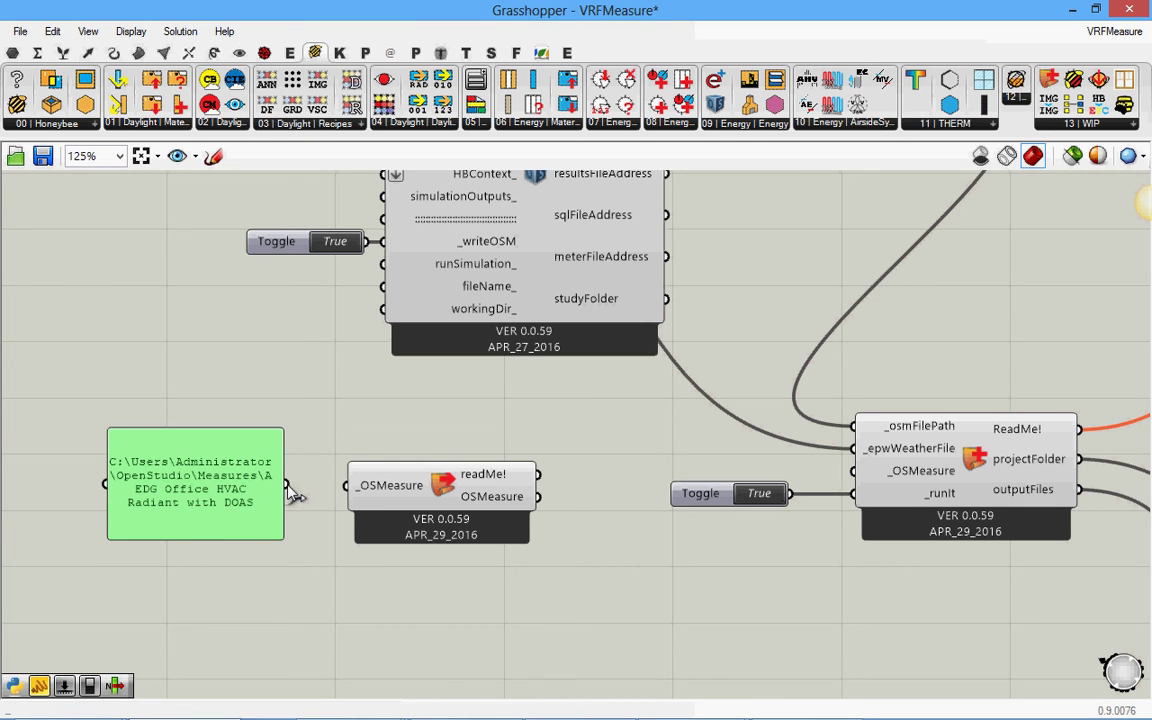
drag(234, 487, 225, 487)
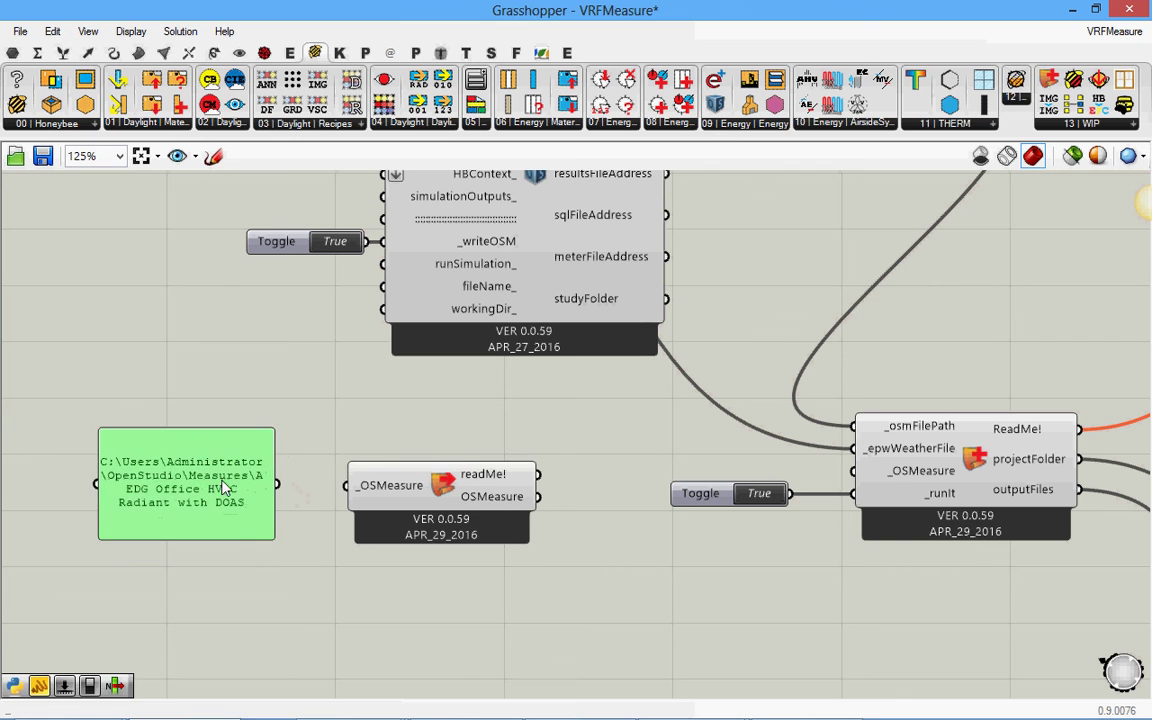
drag(392, 485, 383, 473)
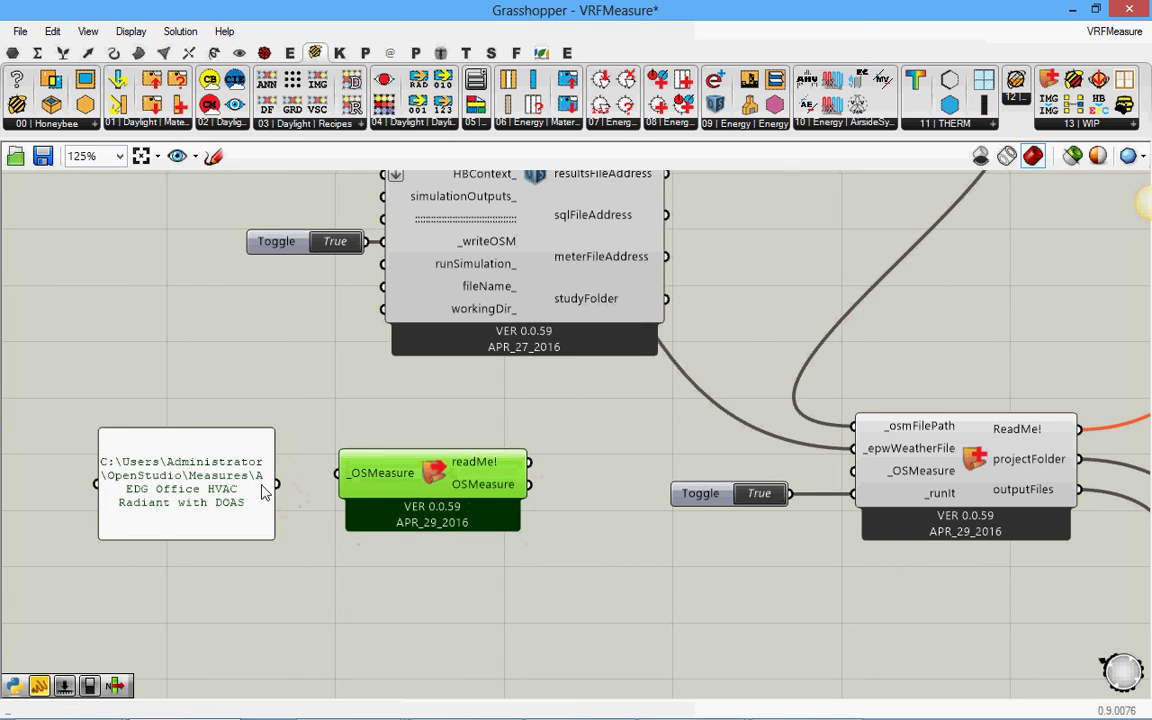
drag(277, 484, 337, 473)
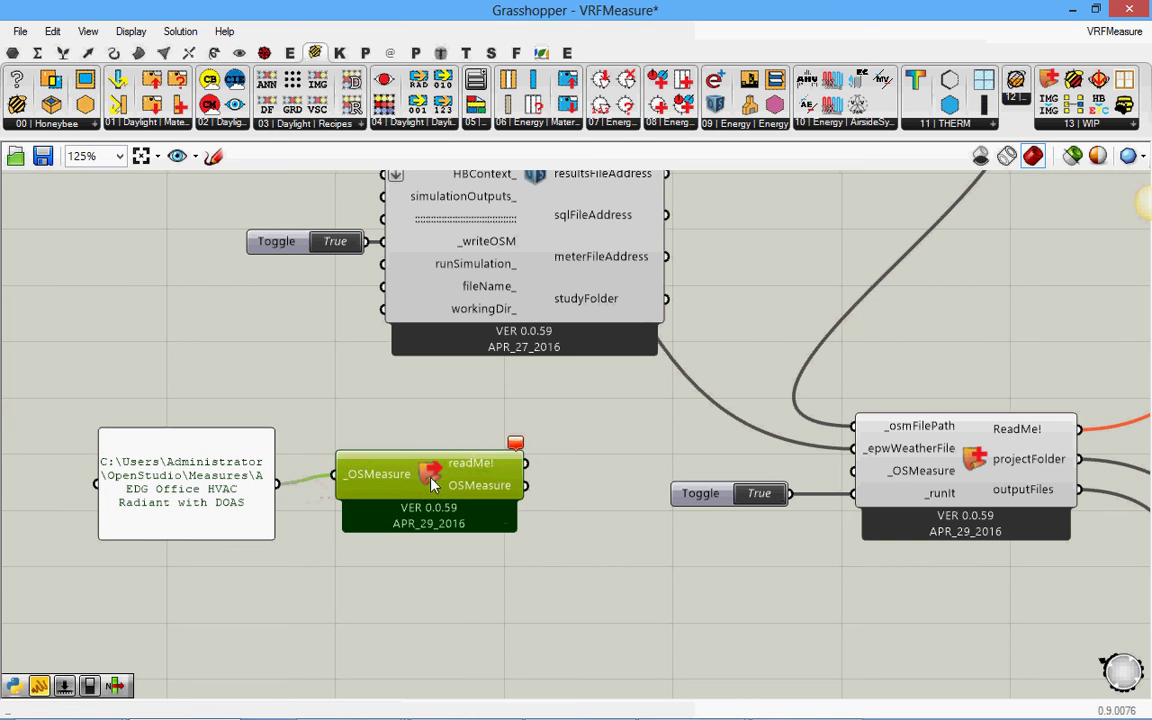
drag(433, 484, 433, 493)
mouse_move(519, 457)
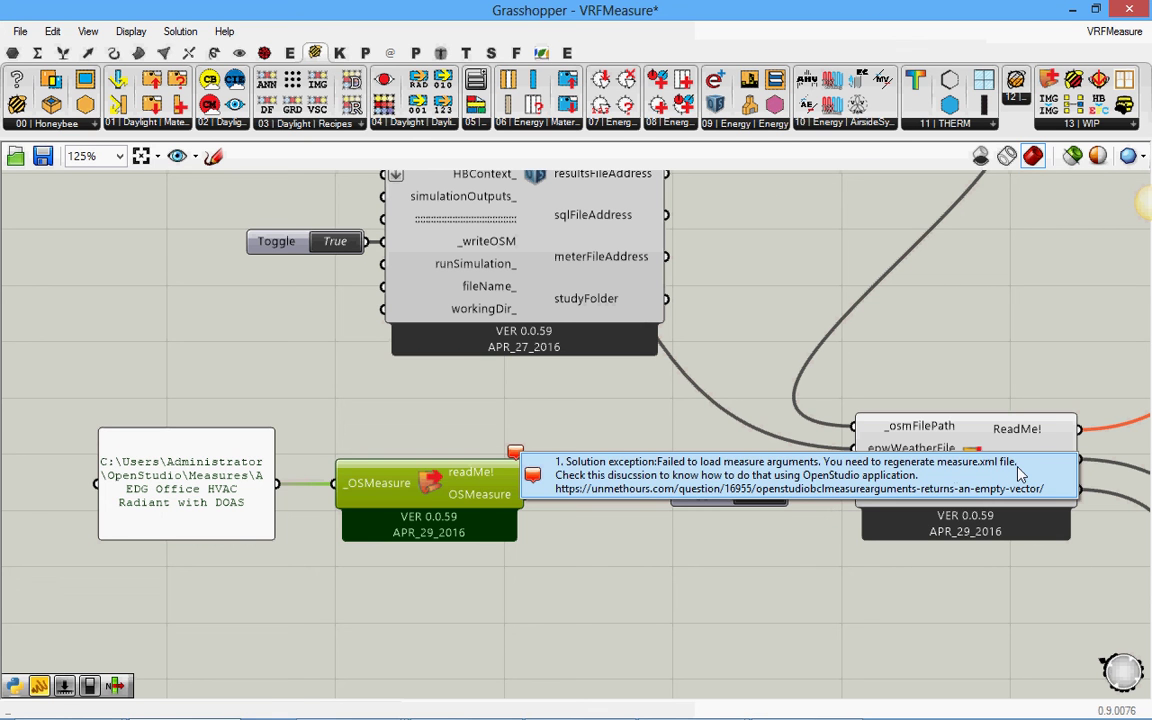
- Paste the panel's measure path into Explorer's address bar and preview measure.xml
double_click(187, 480)
key(ctrl+c)
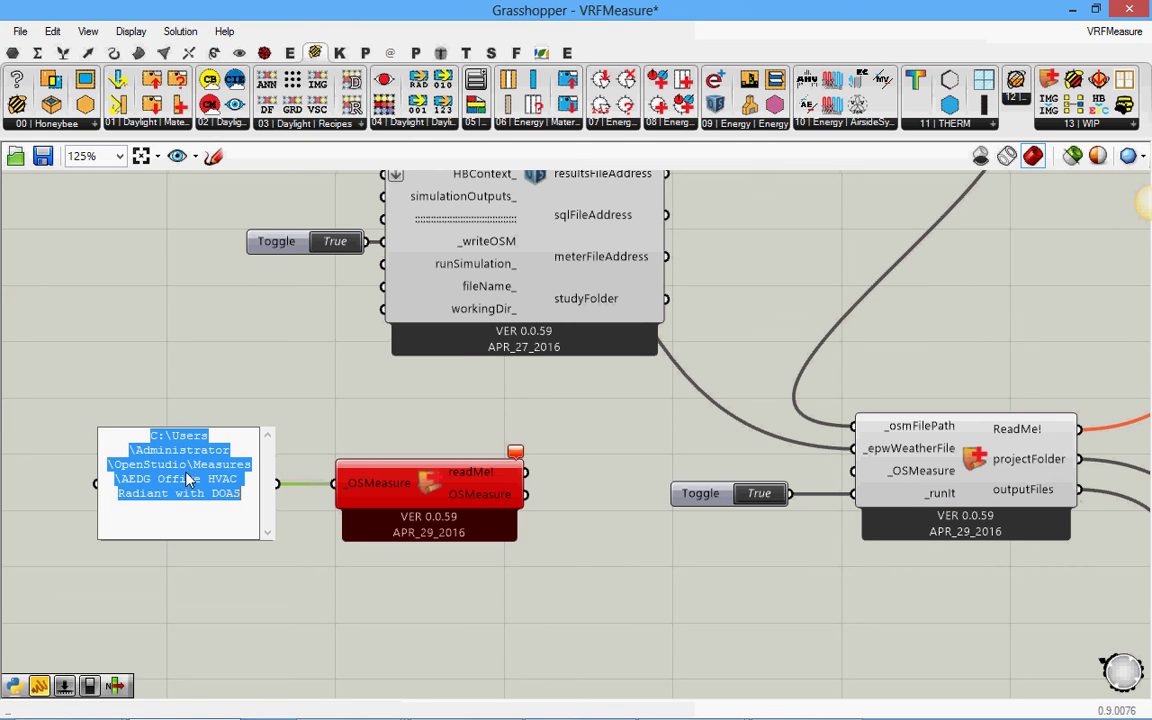
click(216, 340)
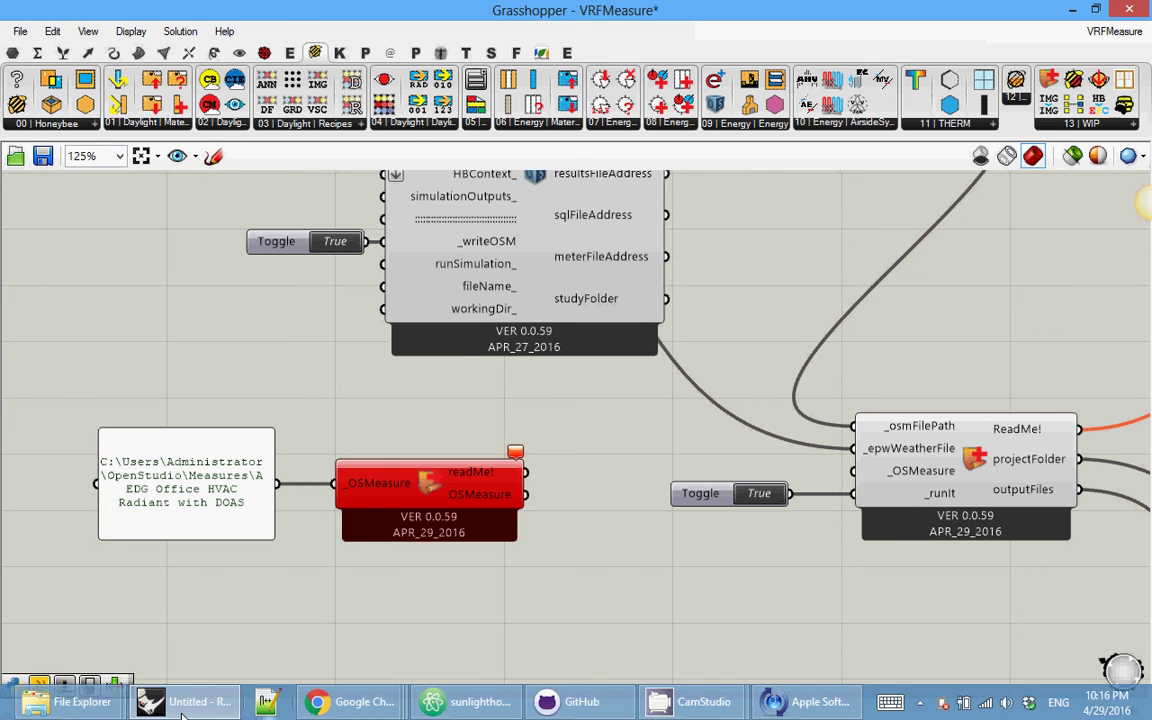
mouse_move(70, 701)
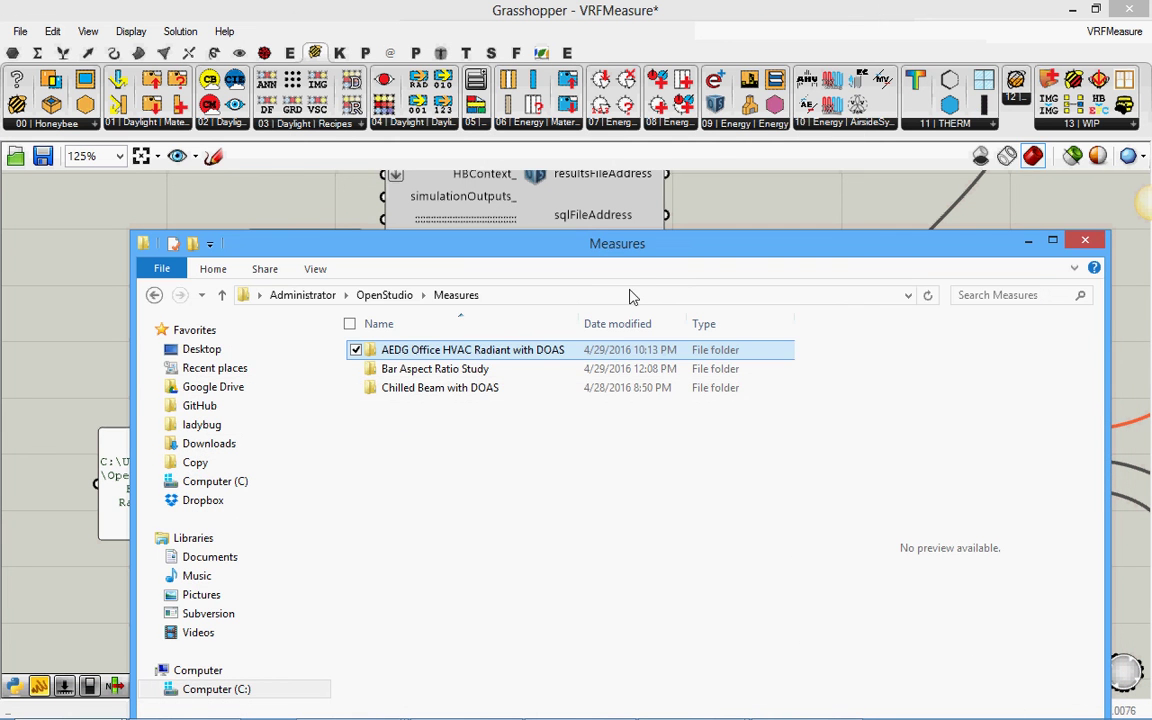
click(629, 290)
key(ctrl+v)
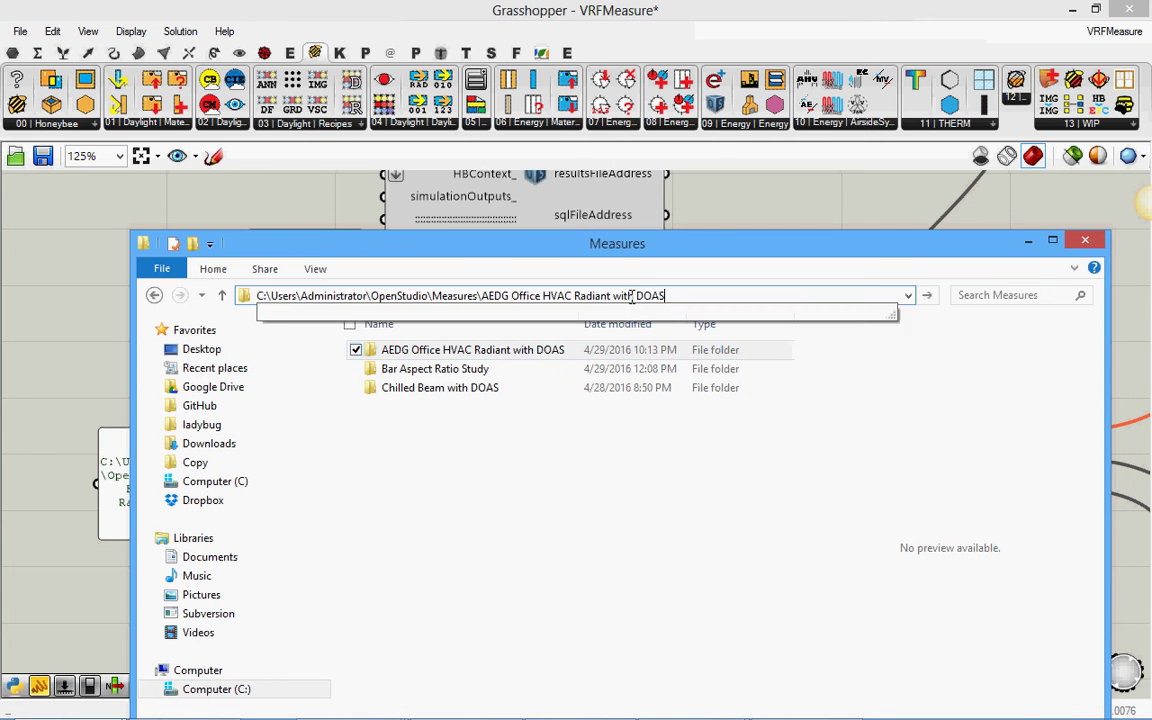
key(Return)
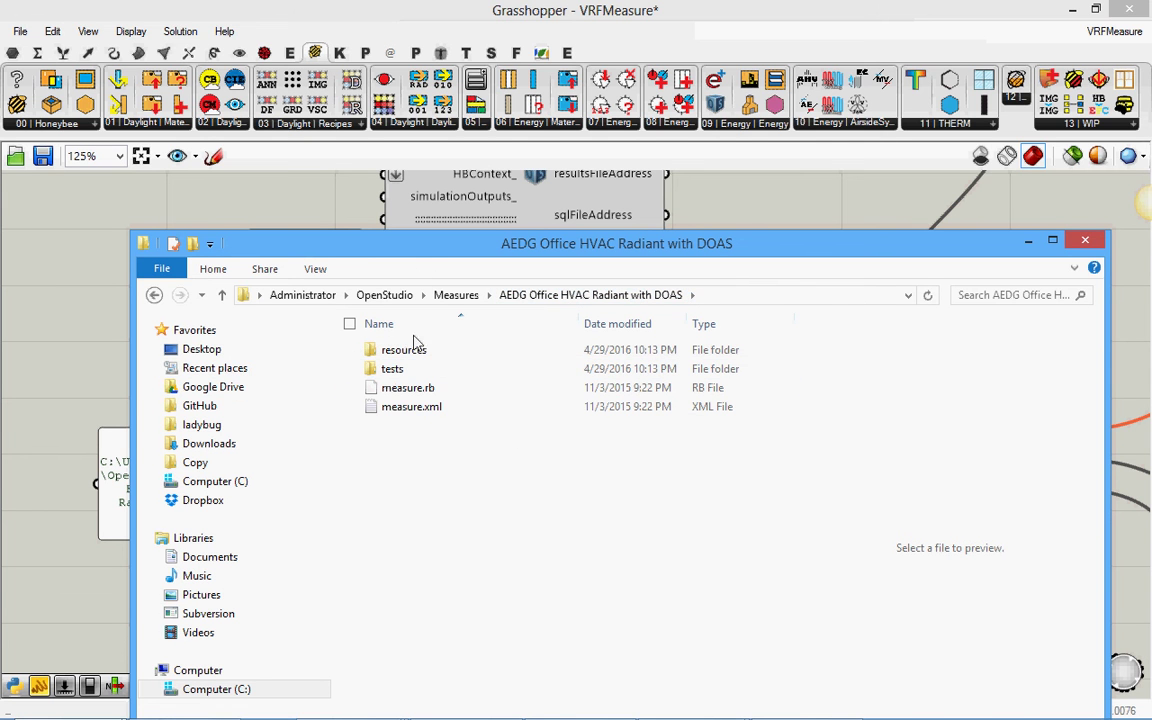
click(420, 416)
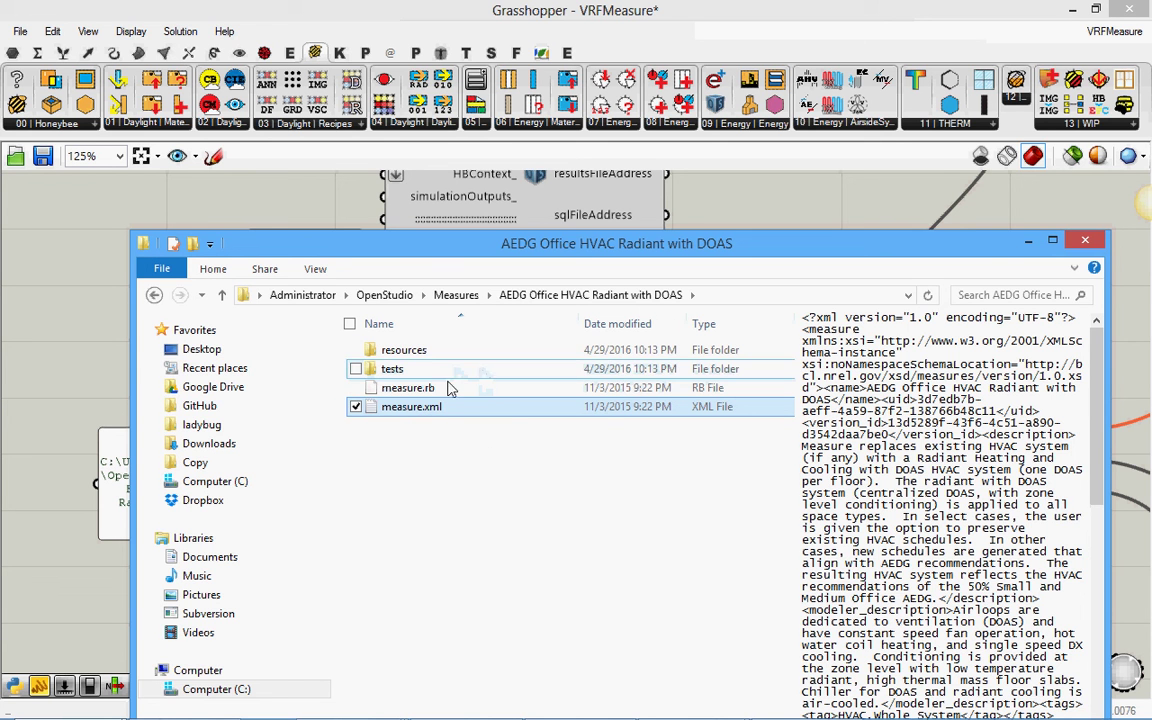
- Reposition the AEDG measure folder window over the canvas and select measure.rb
drag(410, 243, 420, 203)
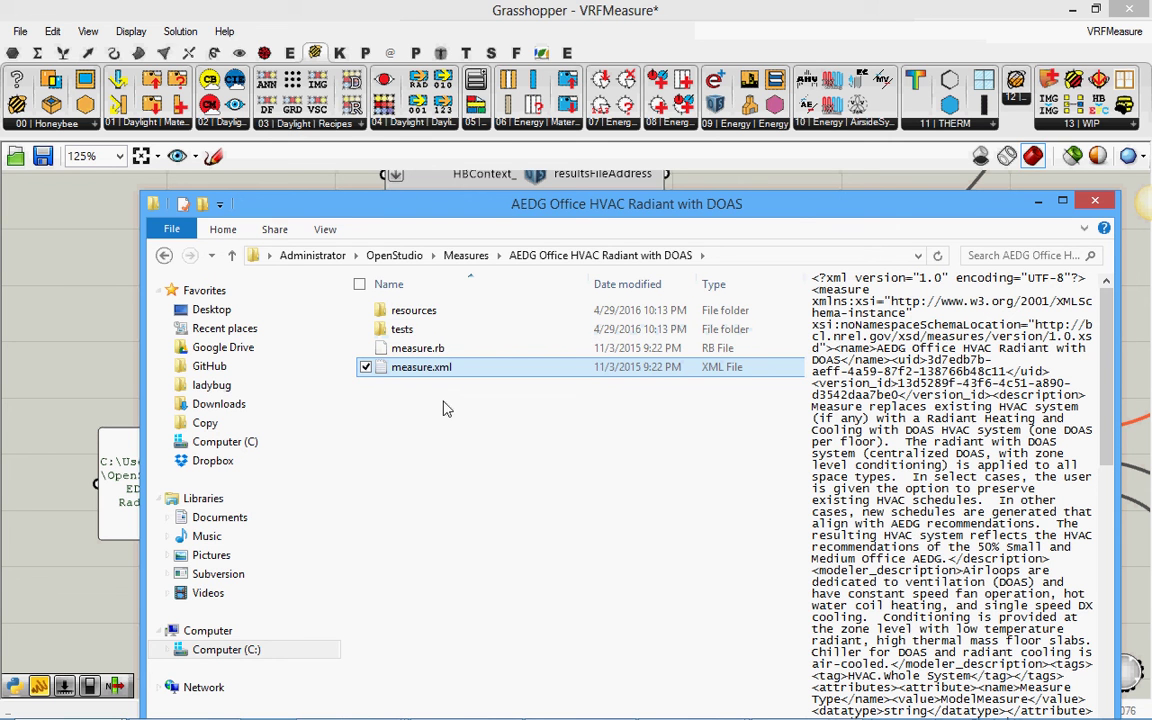
drag(420, 202, 388, 540)
click(513, 455)
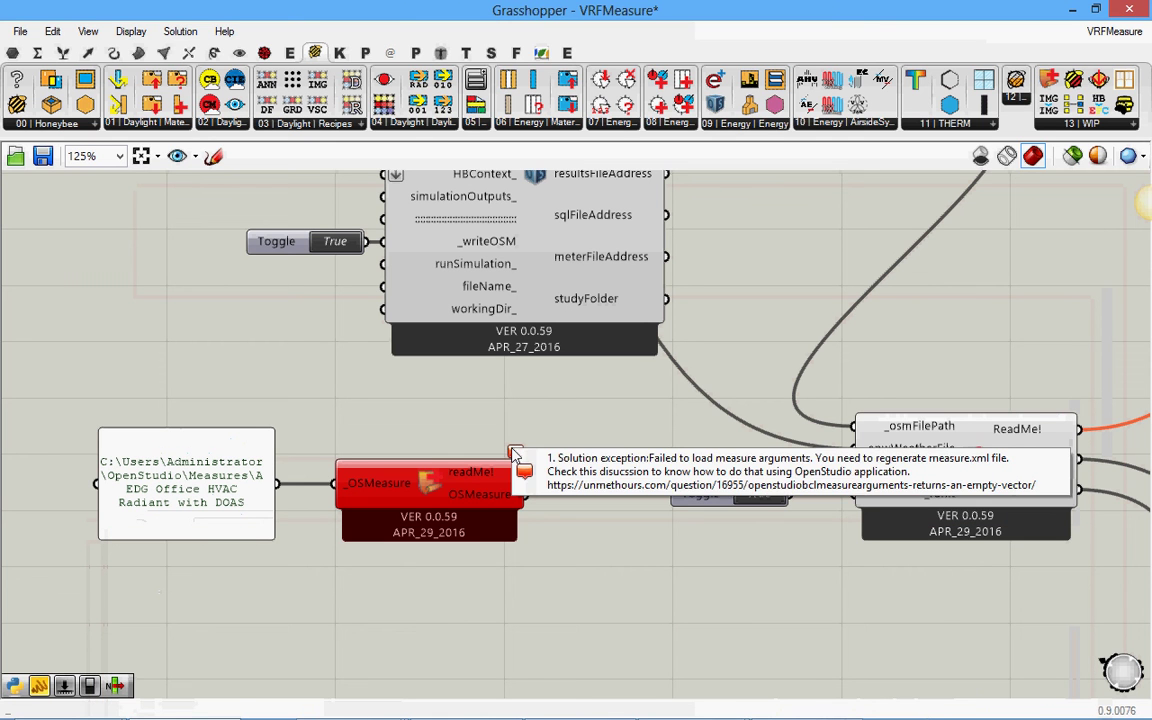
mouse_move(165, 697)
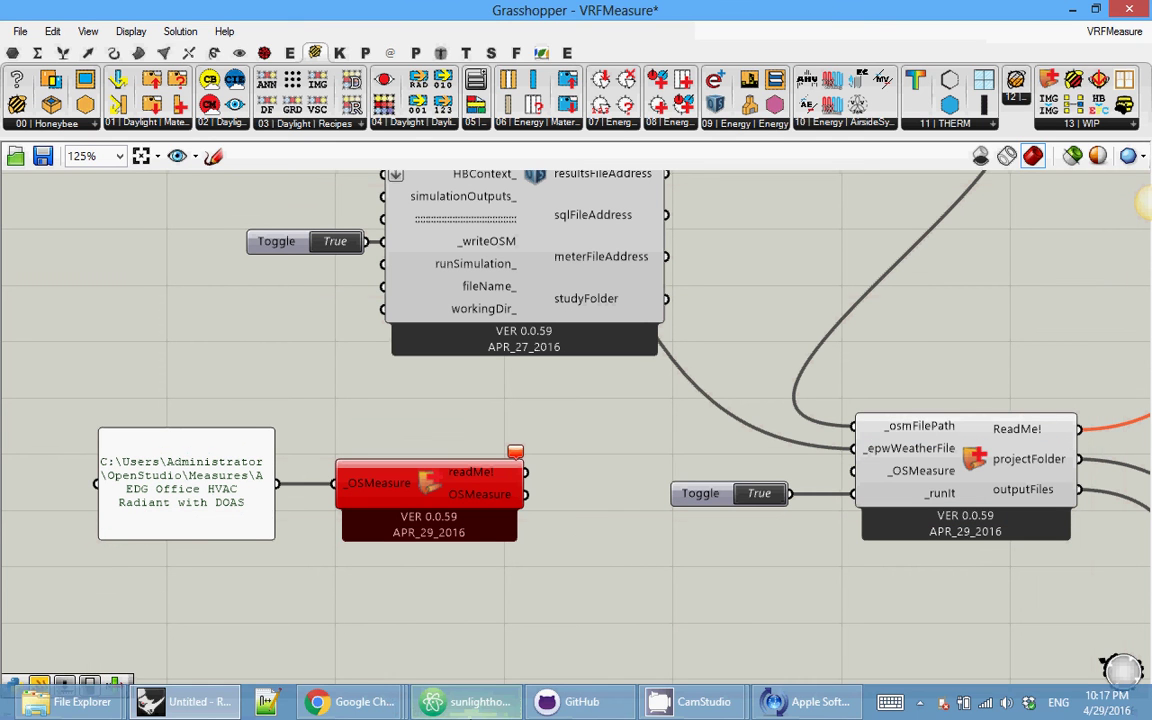
mouse_move(80, 701)
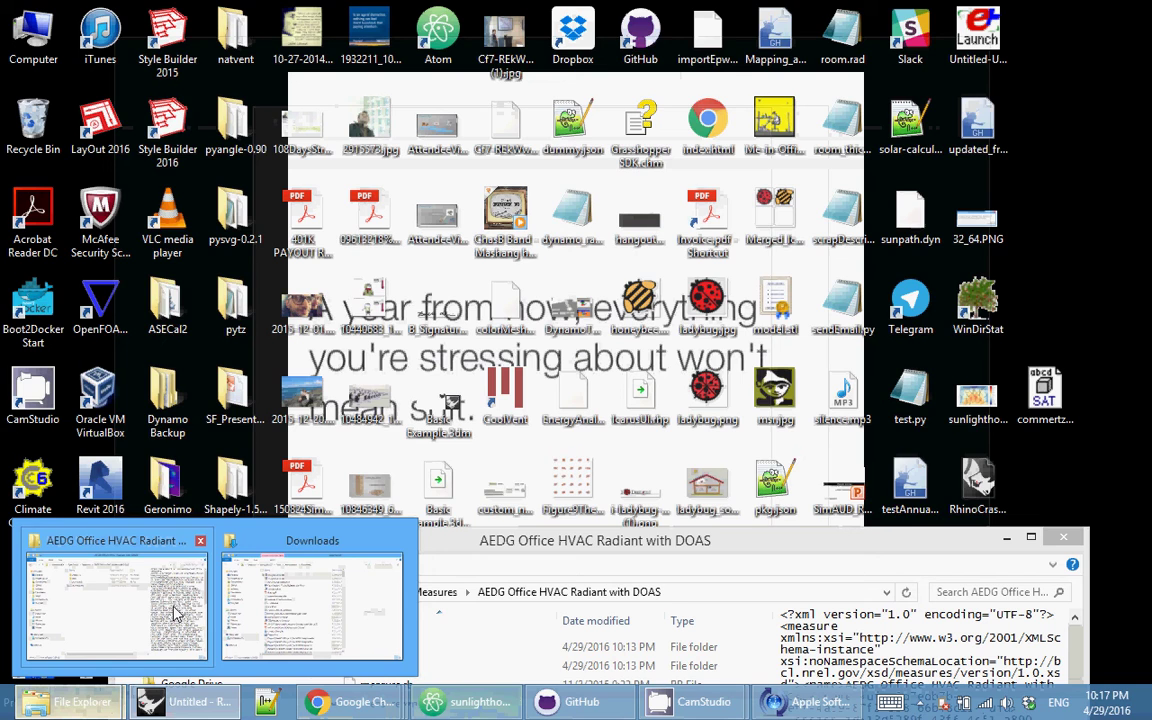
click(172, 617)
drag(562, 572, 567, 185)
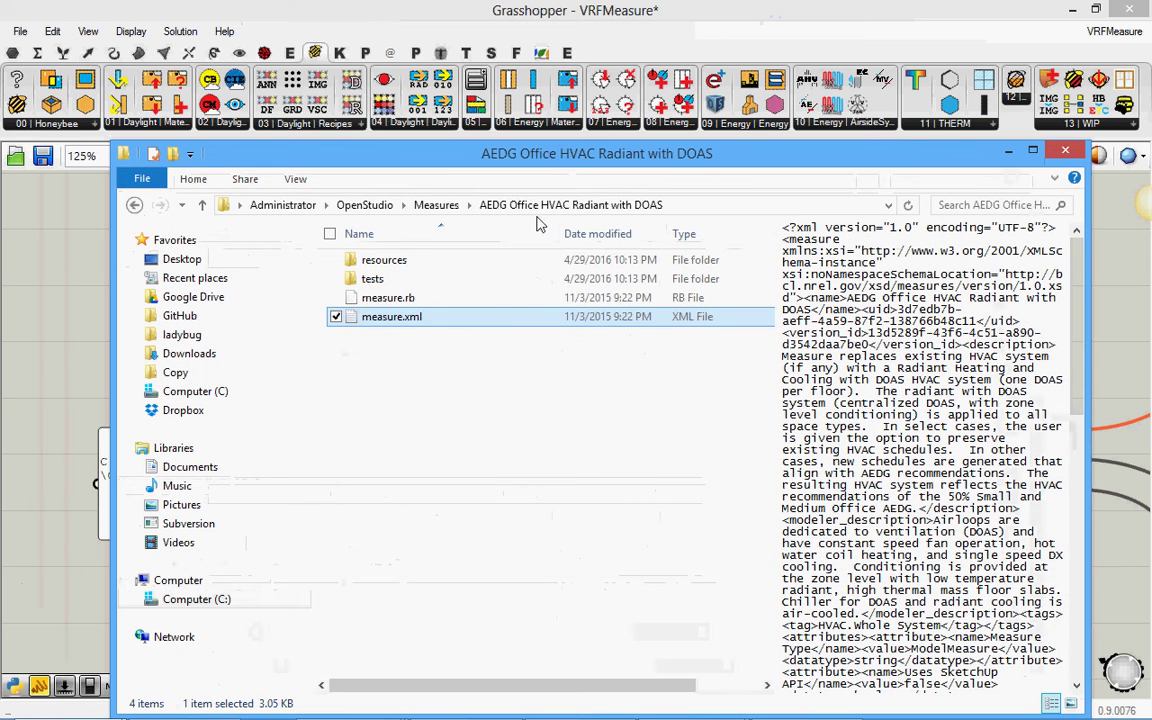
click(395, 298)
click(477, 423)
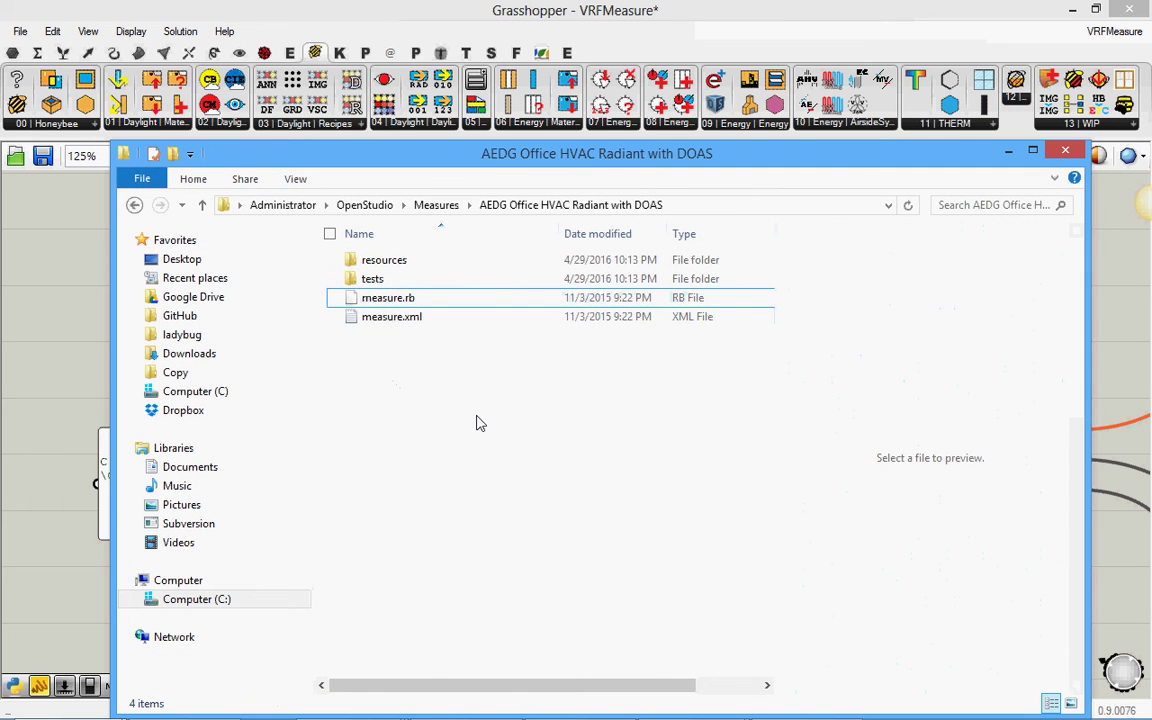
- Search Windows apps for 'open' and launch OpenStudio from the results
key(super+c)
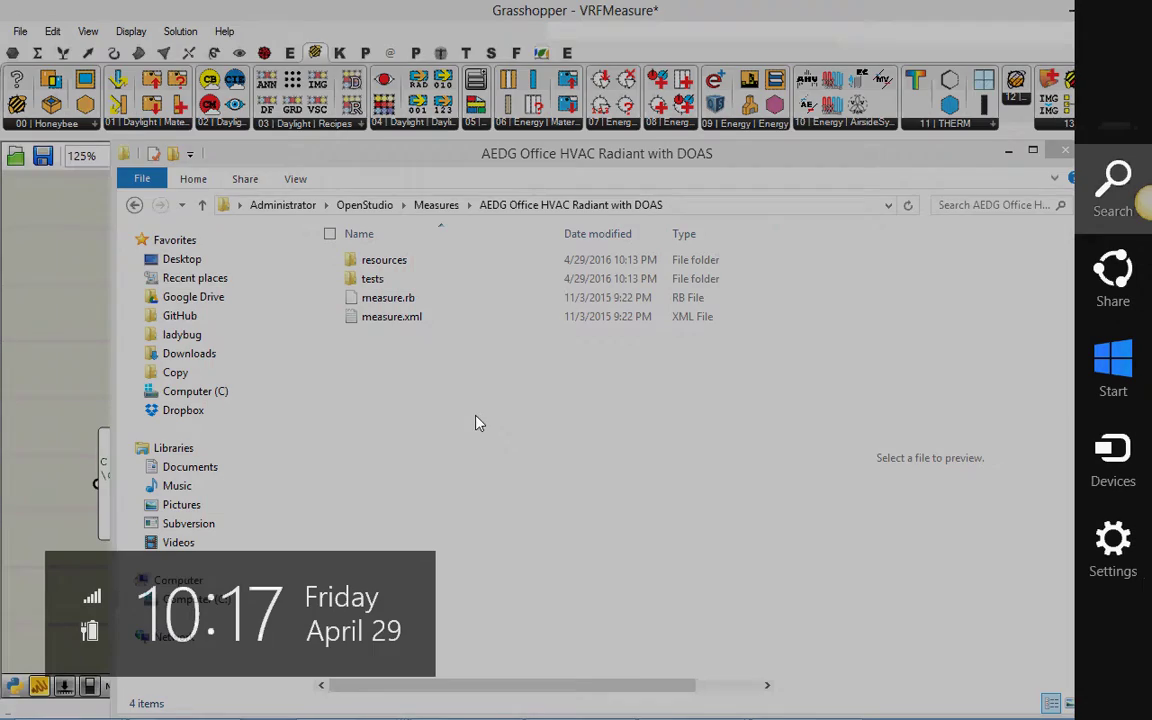
key(Return)
text(open)
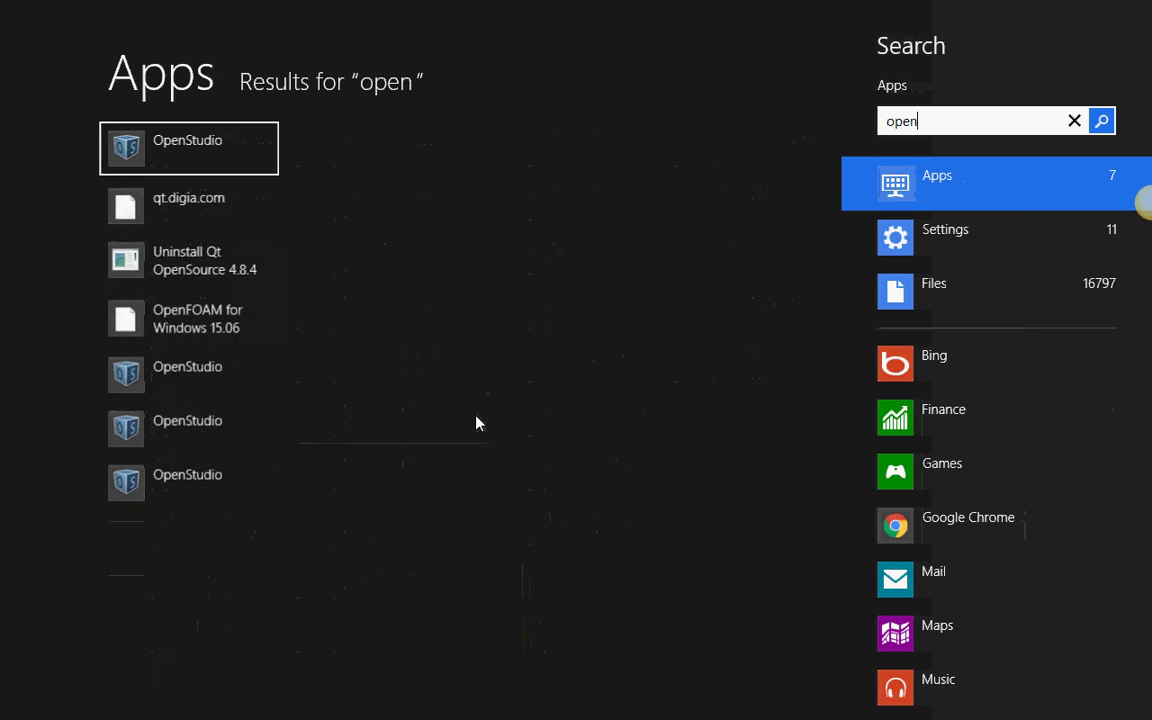
click(221, 144)
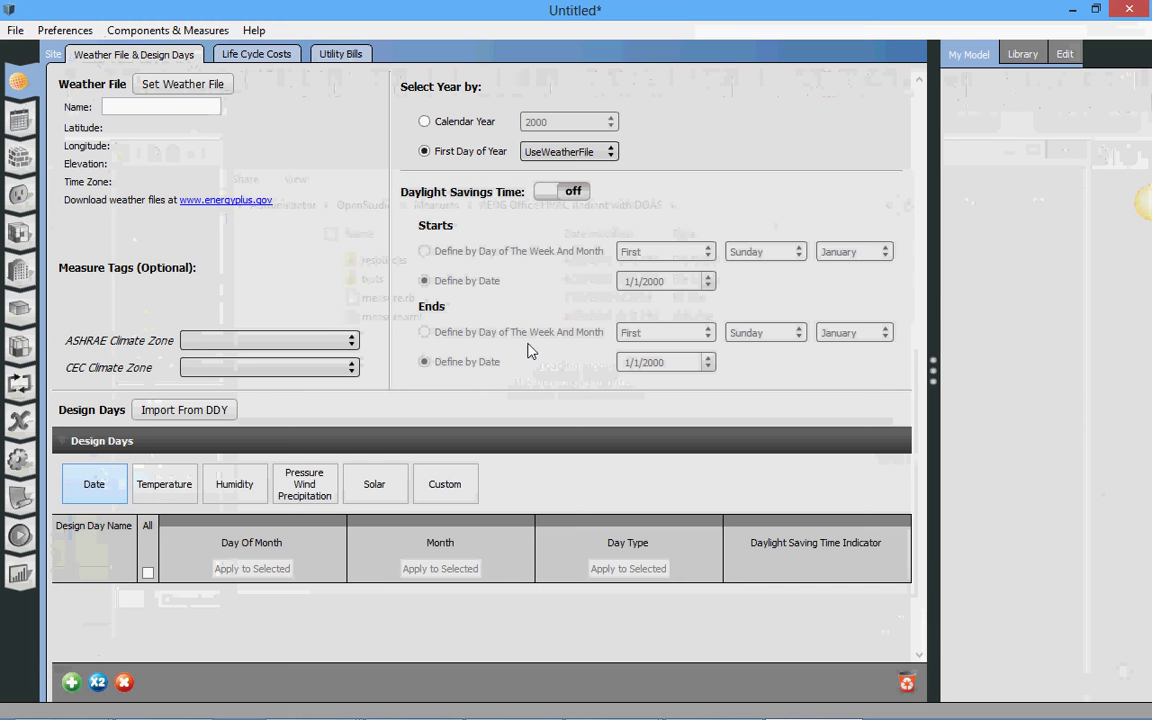
- On the Measures tab, sync project measures with the library, finding 0 updates
click(22, 498)
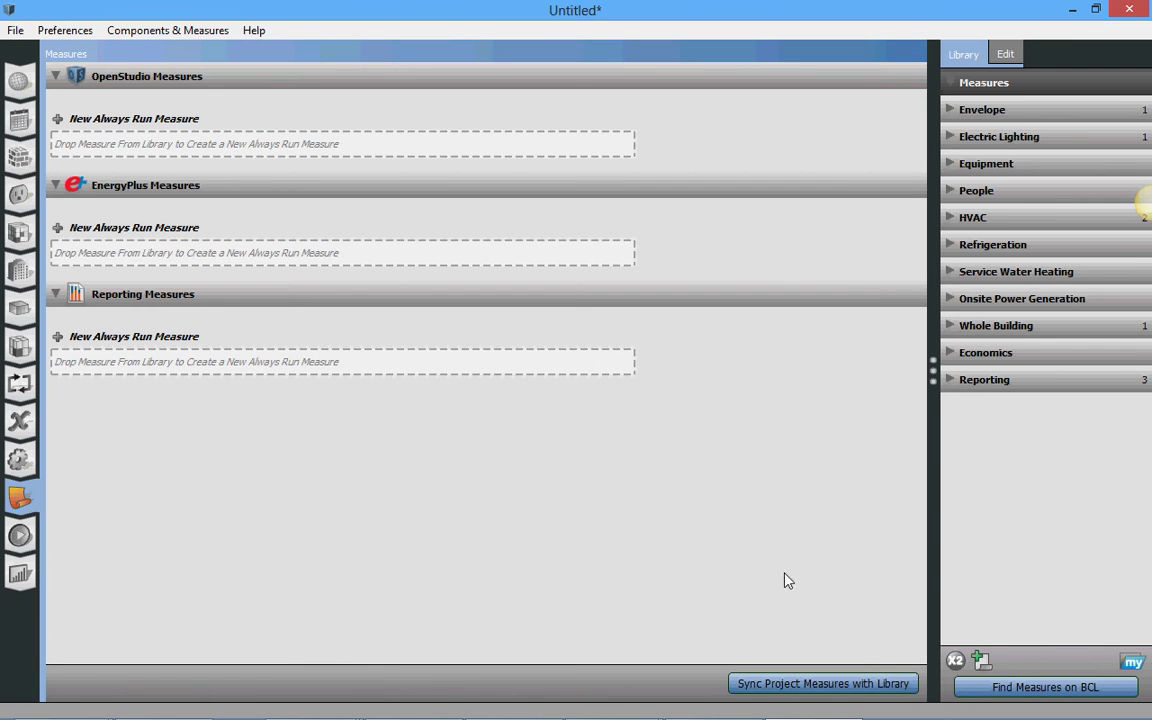
click(817, 683)
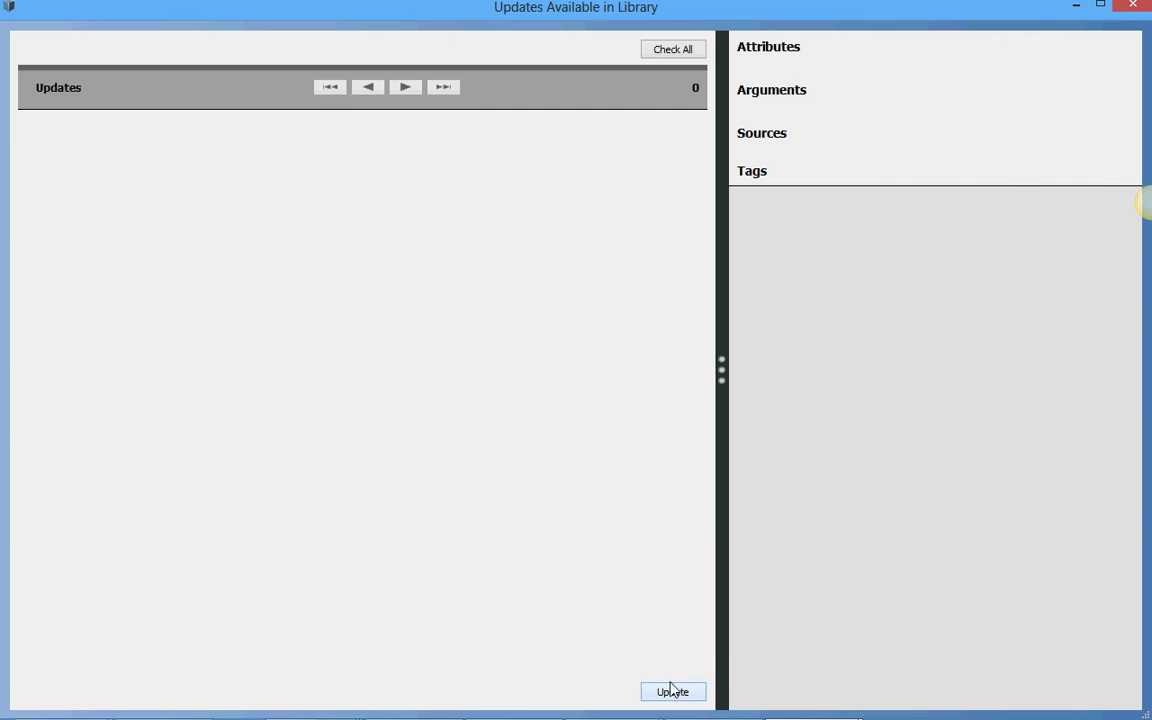
click(1131, 8)
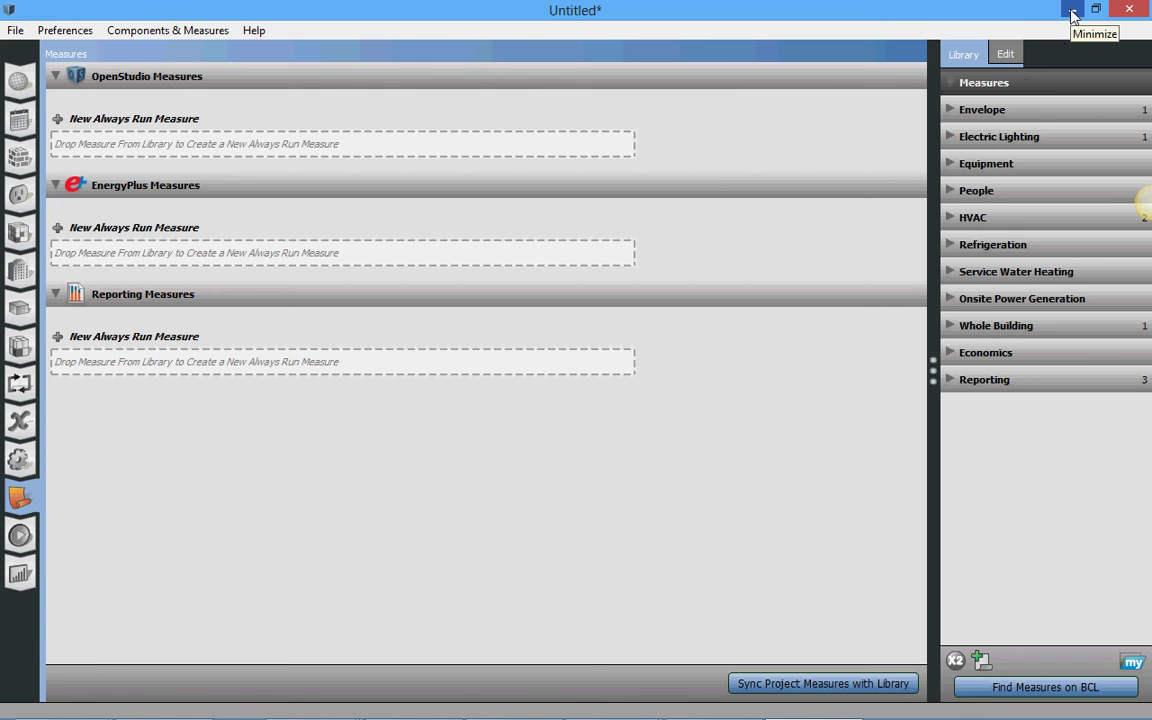
- Minimize OpenStudio and bring up the file options for measure.rb in Explorer
click(1072, 10)
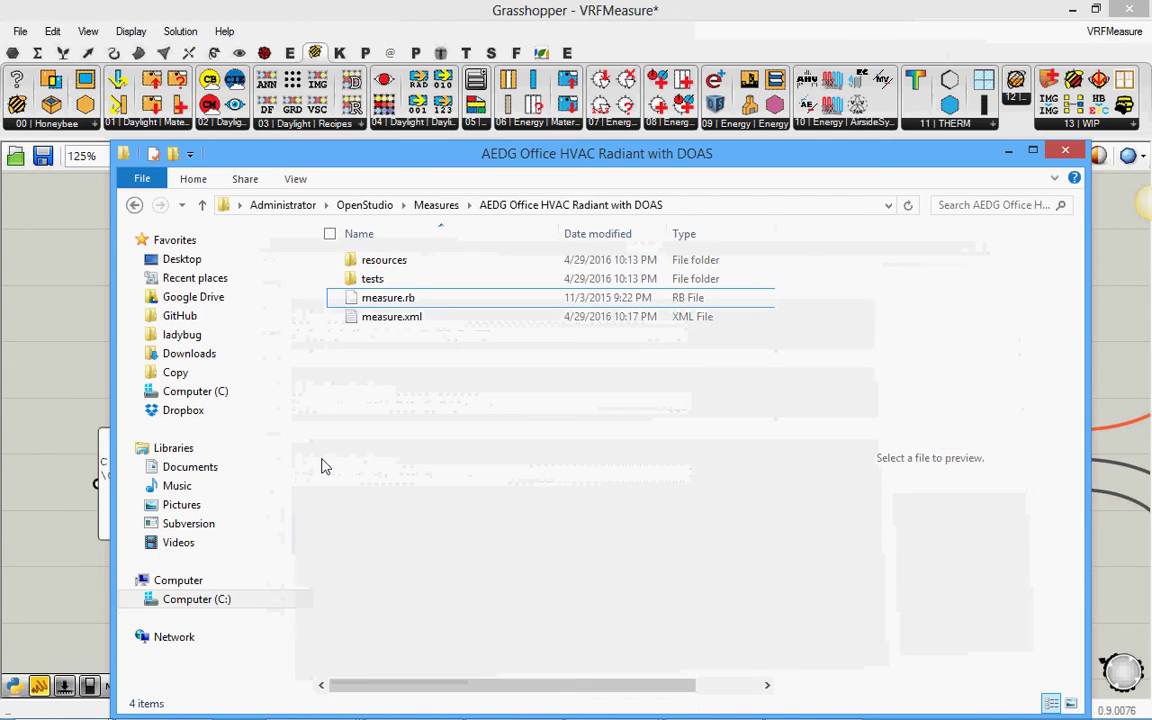
click(390, 300)
right_click(390, 305)
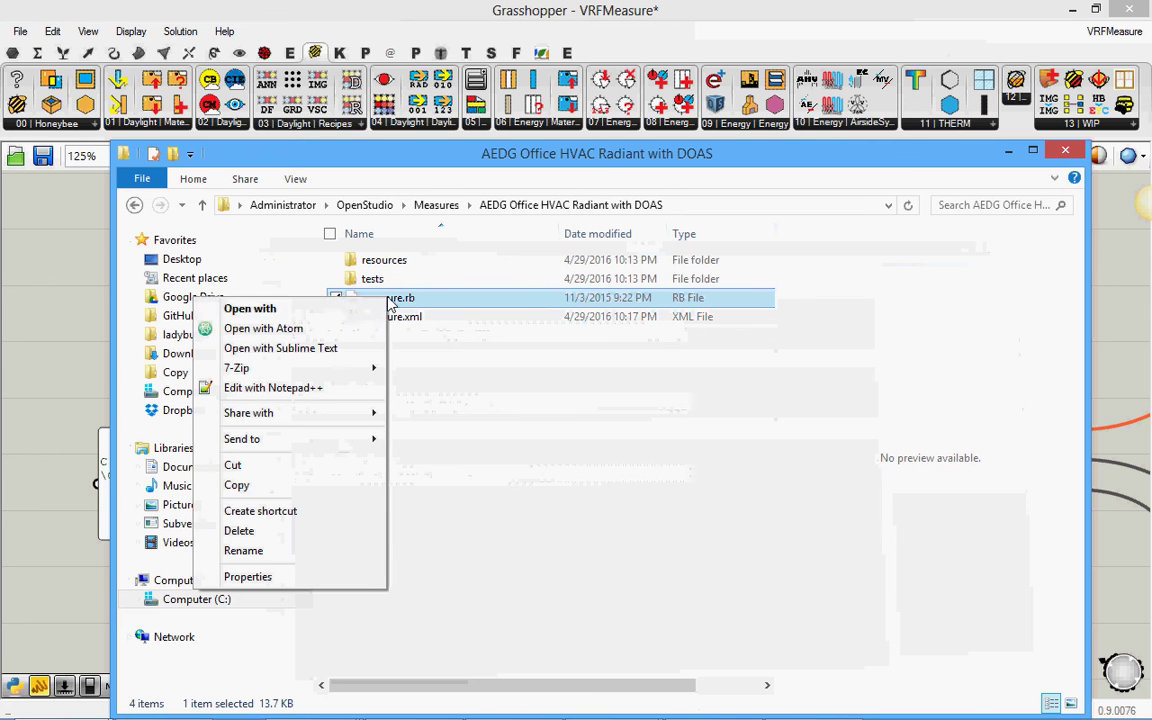
- Open measure.rb in Notepad++, insert a blank line after line 30, and save
click(315, 389)
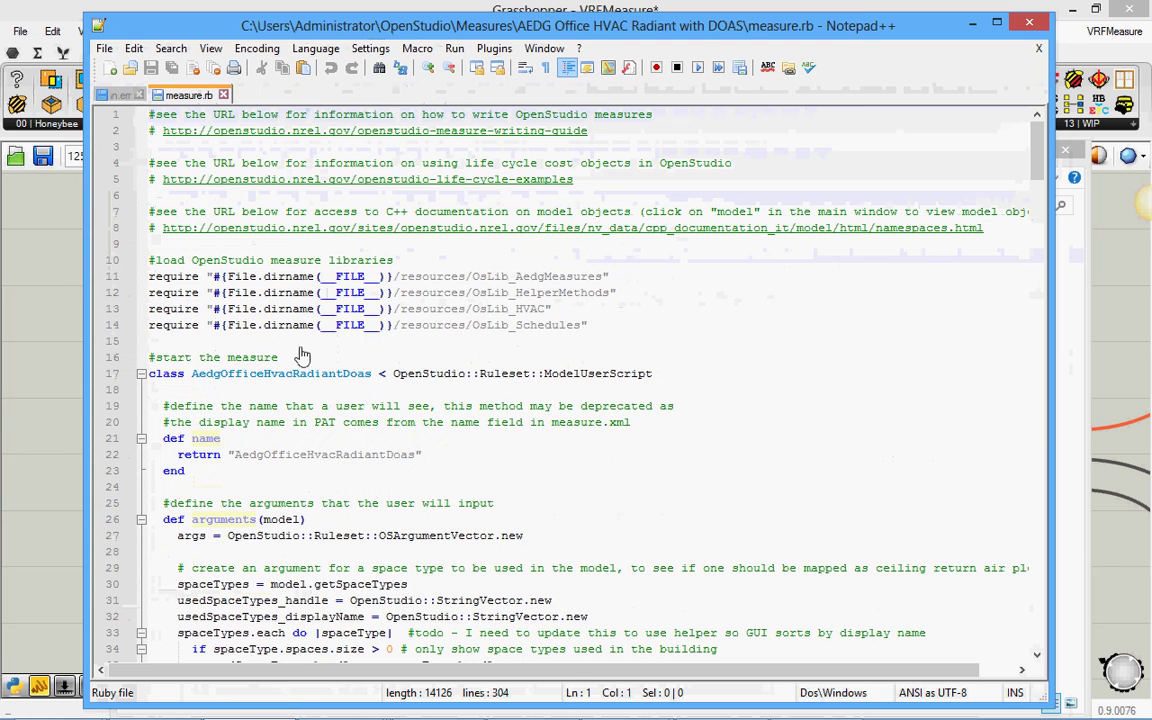
click(255, 438)
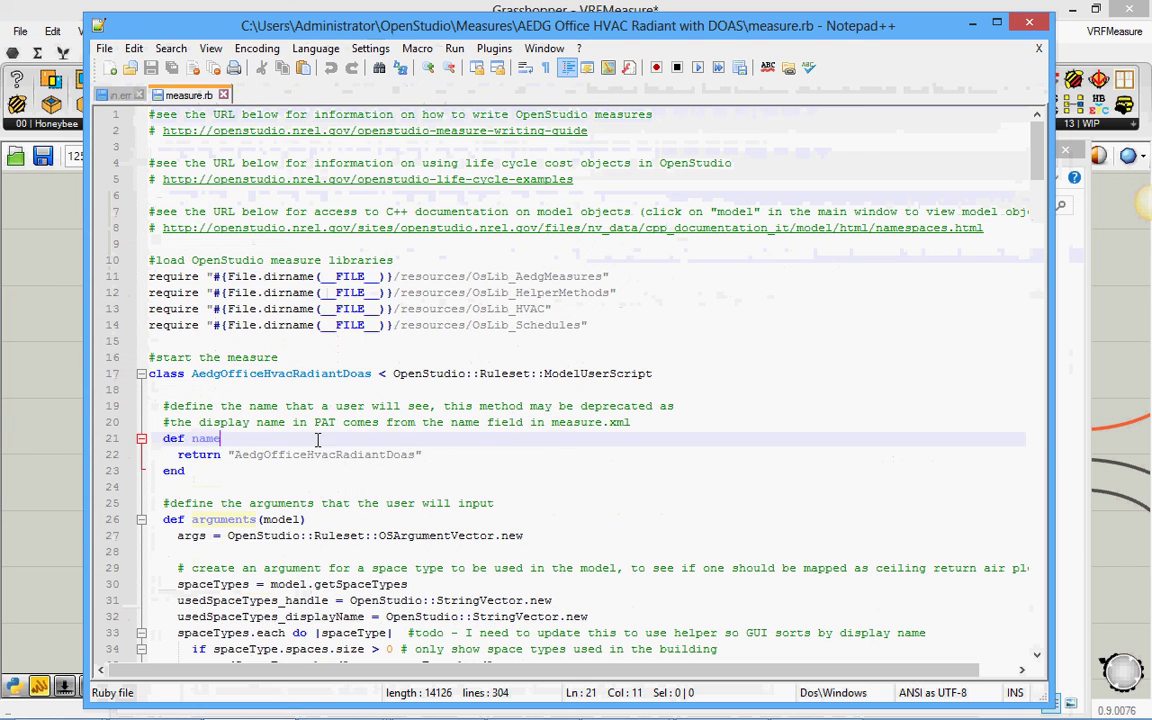
scroll(262, 422, down, 3)
key(Down)
key(Down)
key(Down)
key(Down)
key(Down)
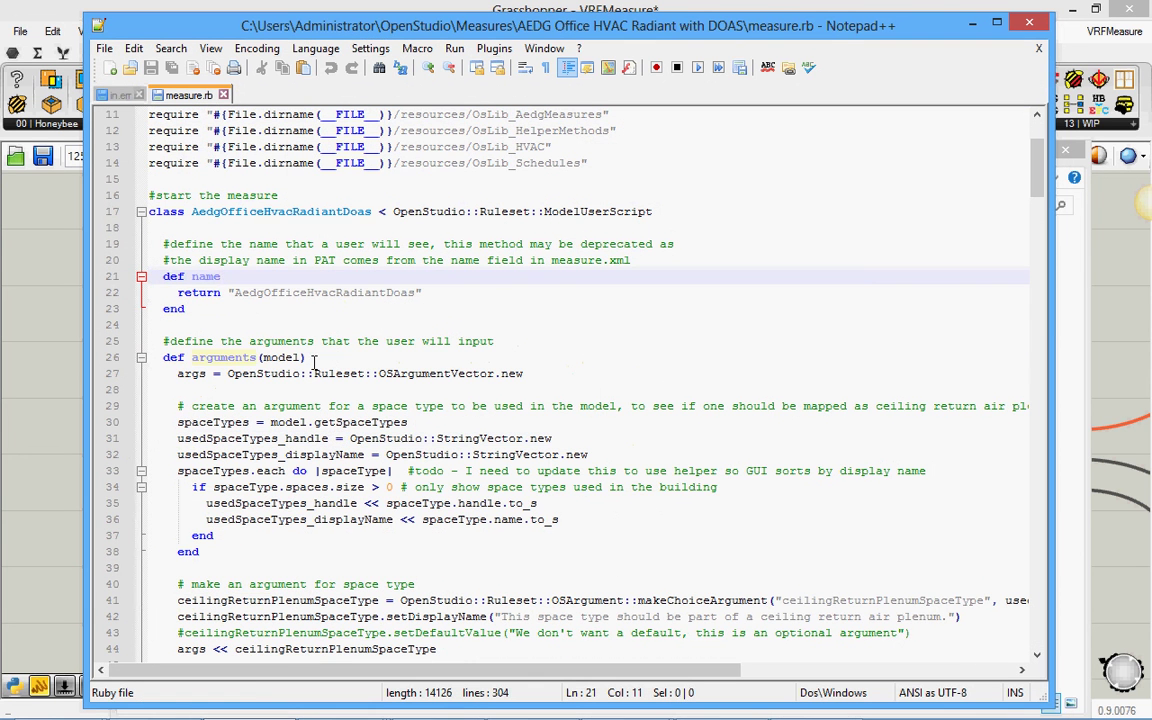
key(End)
click(436, 425)
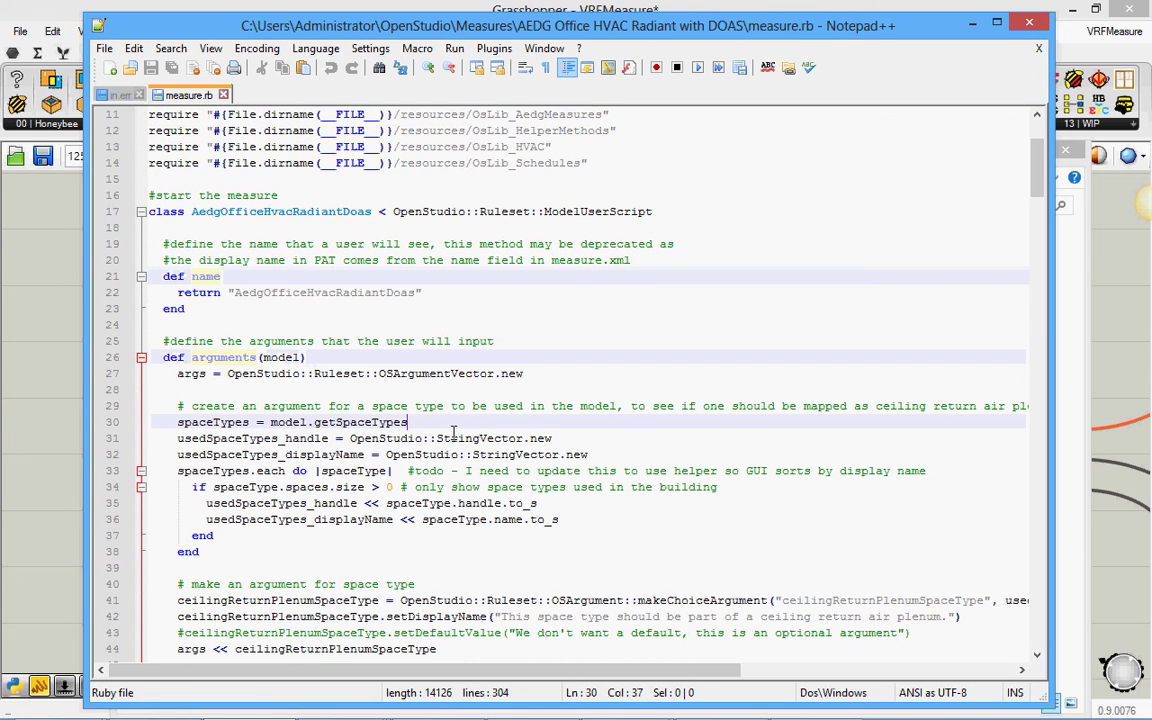
key(Return)
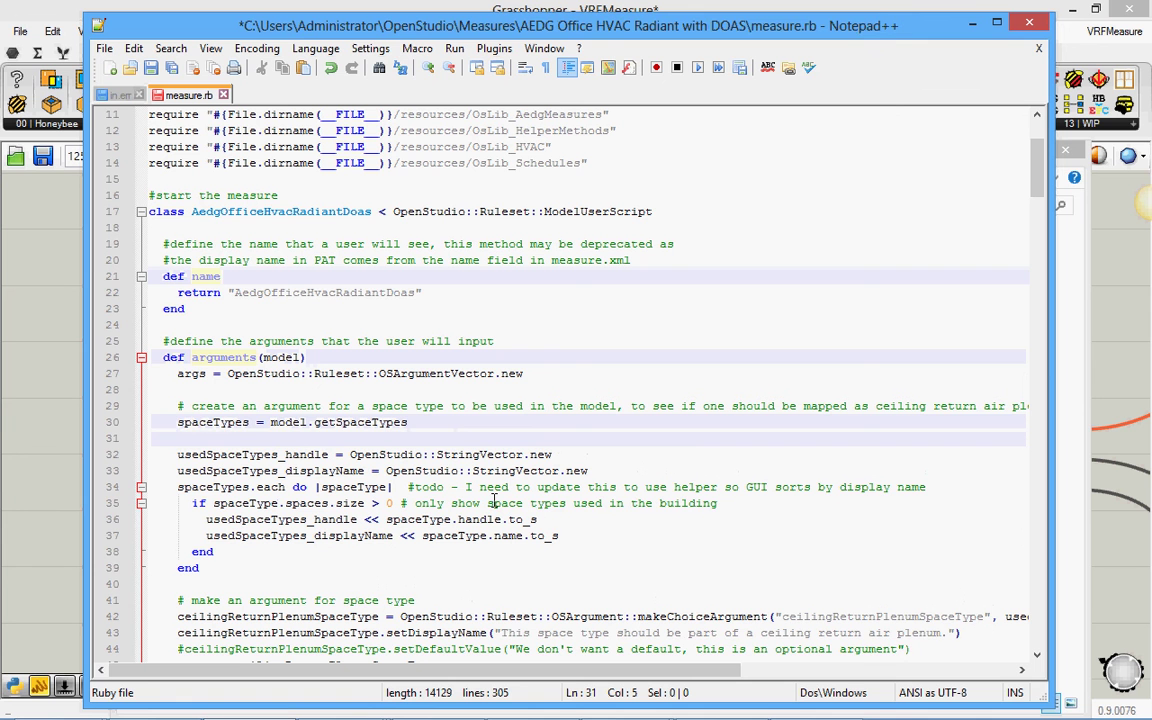
key(ctrl+s)
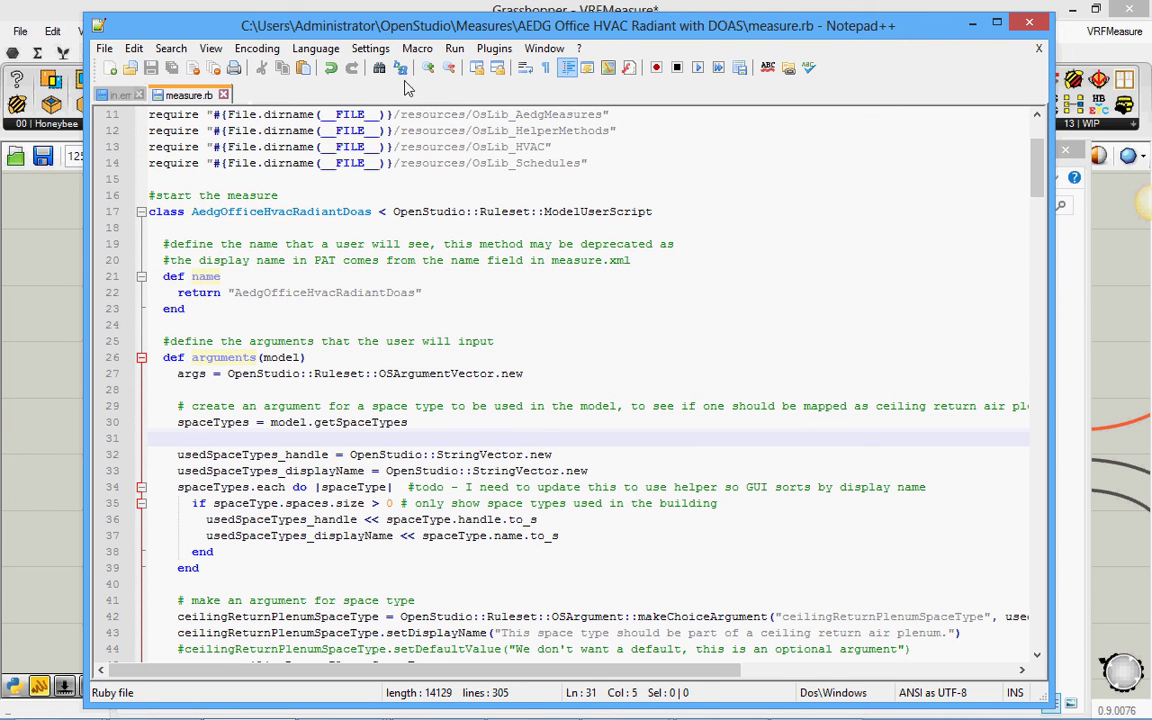
- Restore OpenStudio and re-run the library sync, finding no updates
click(968, 28)
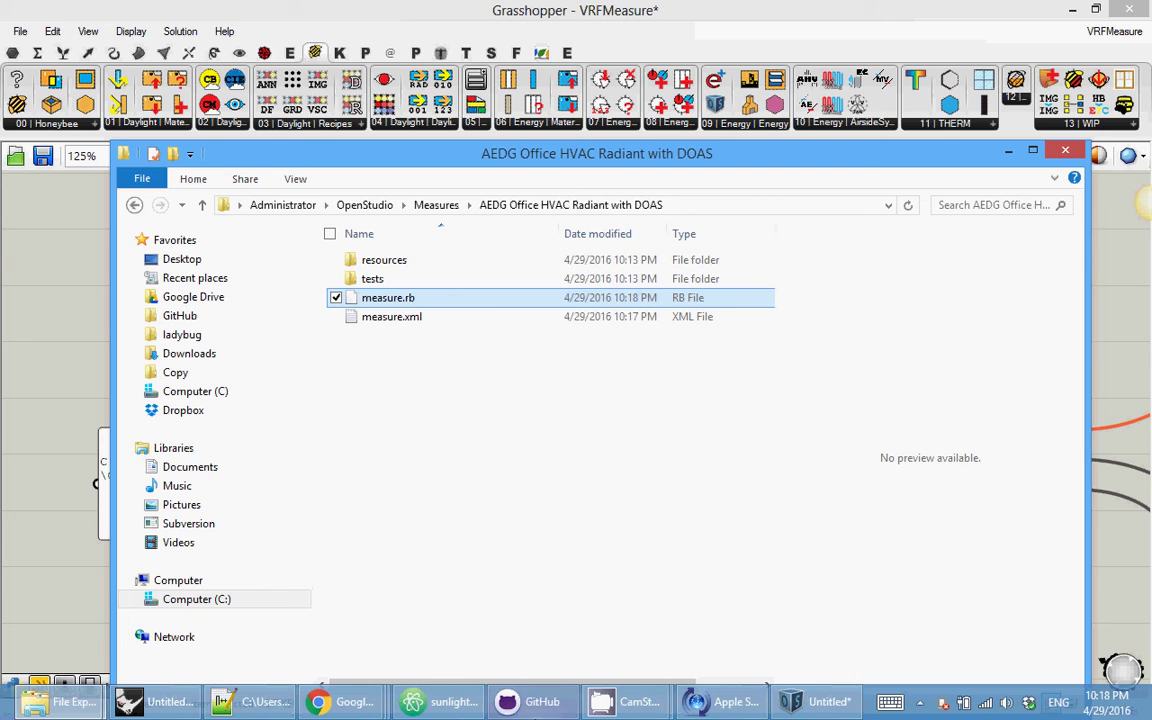
click(824, 703)
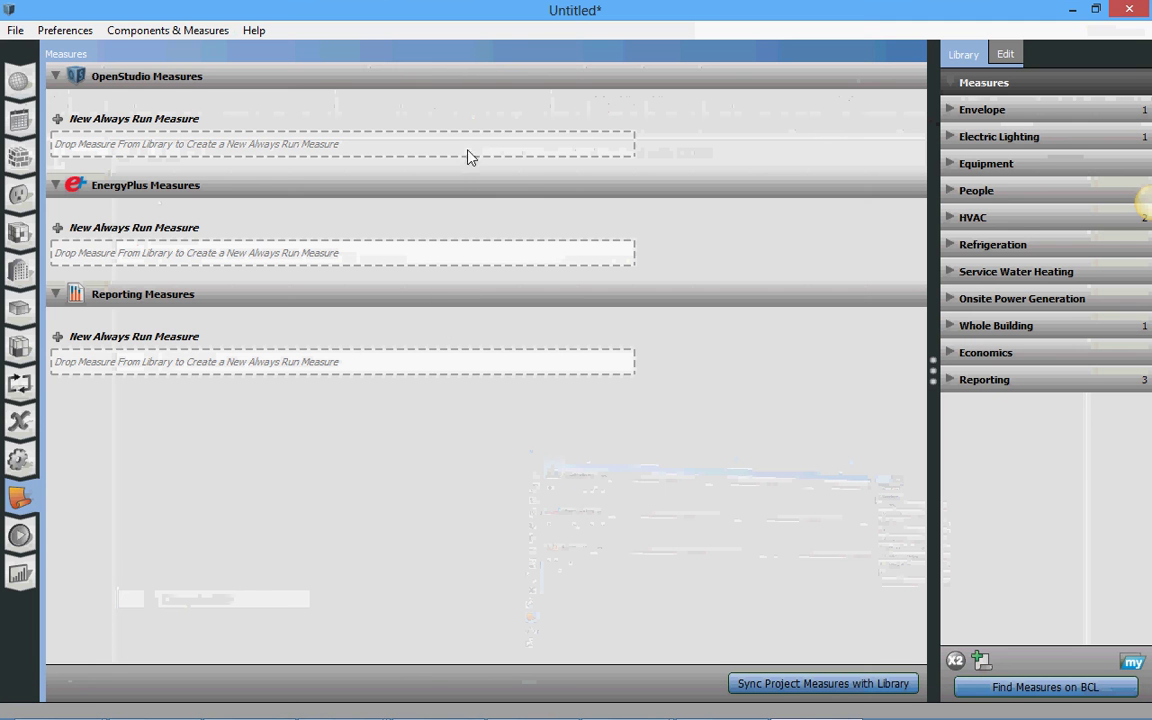
click(836, 684)
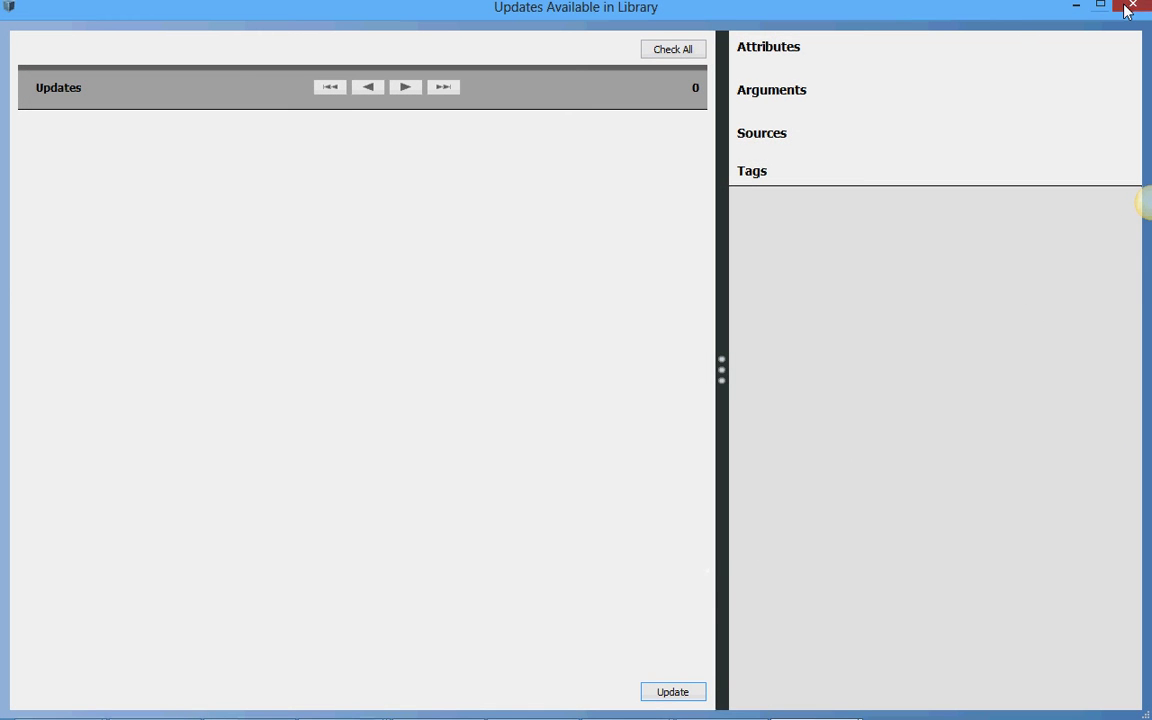
click(1127, 8)
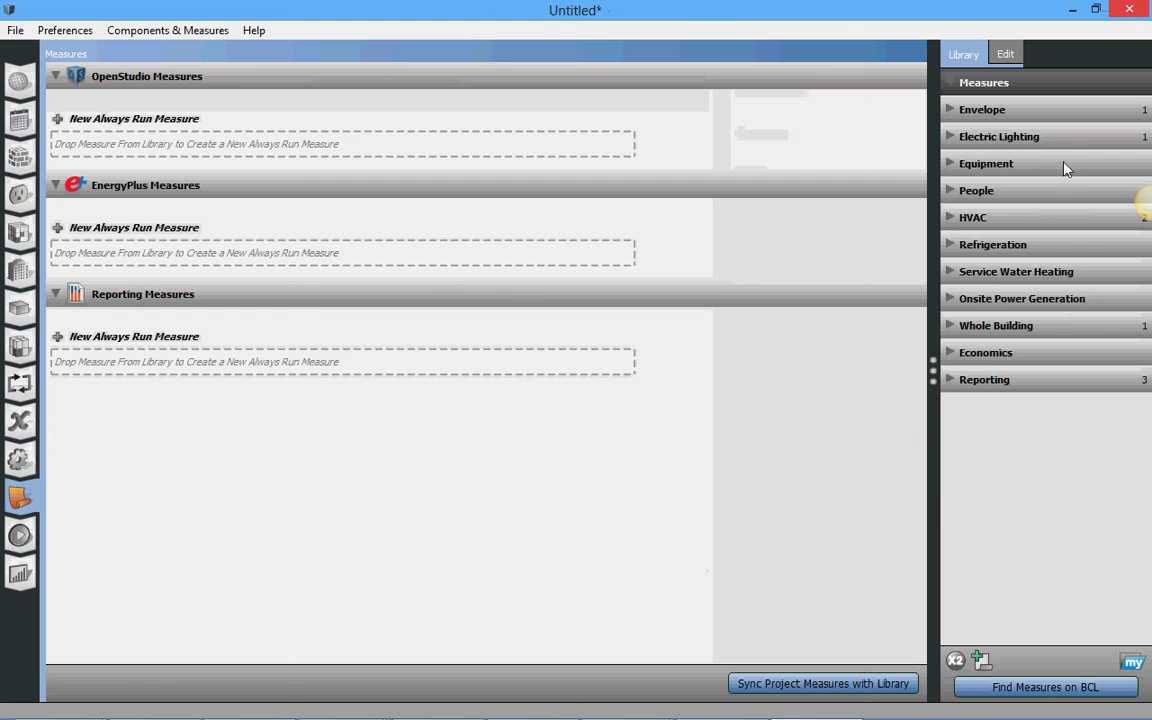
- Drag AedgOfficeHvacRadiantDoas from HVAC > Whole System into OpenStudio Measures and view its inputs
click(967, 218)
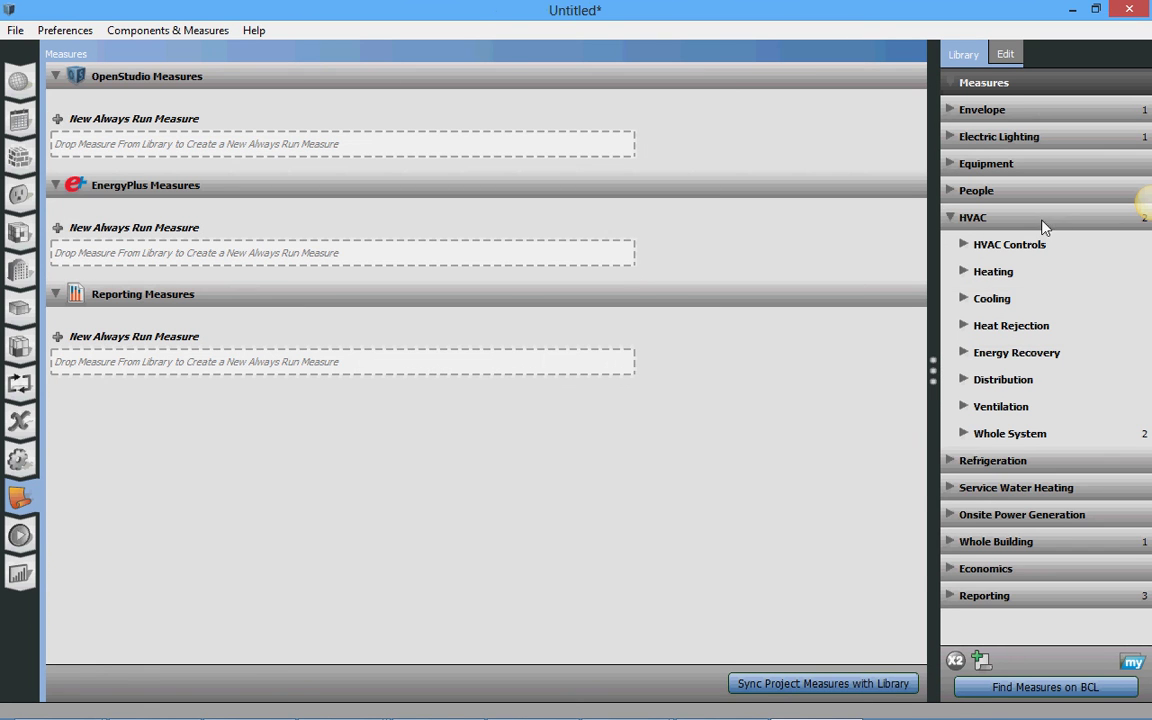
click(963, 433)
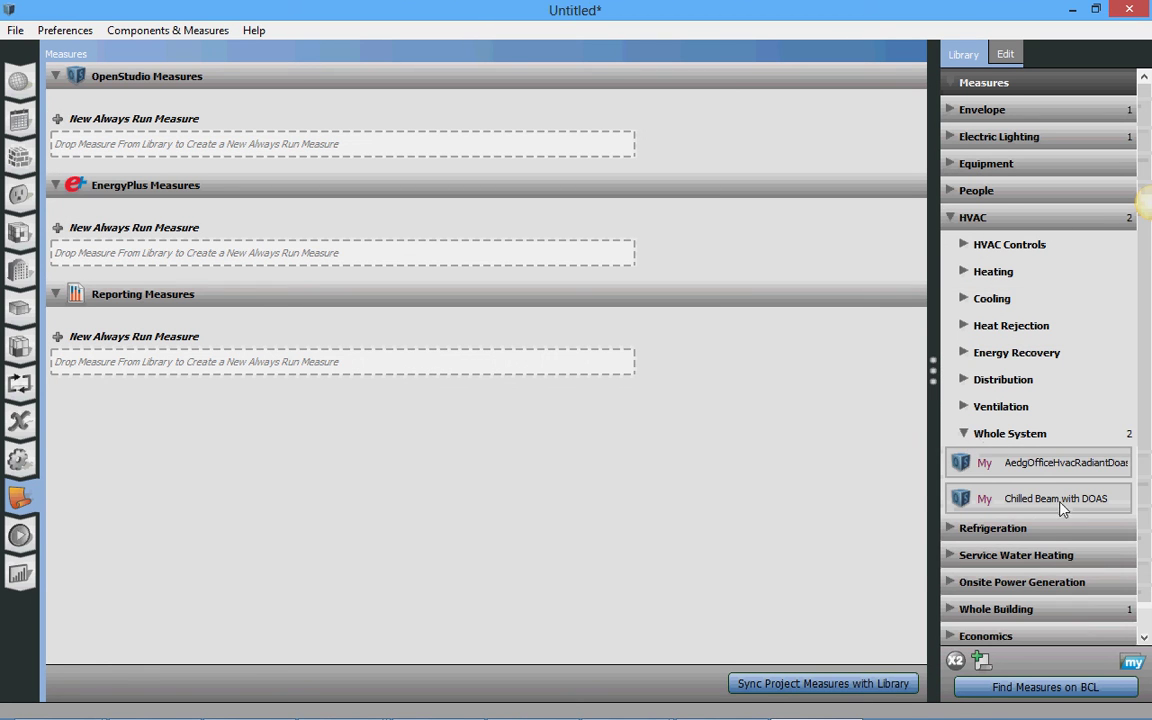
drag(1035, 463, 195, 141)
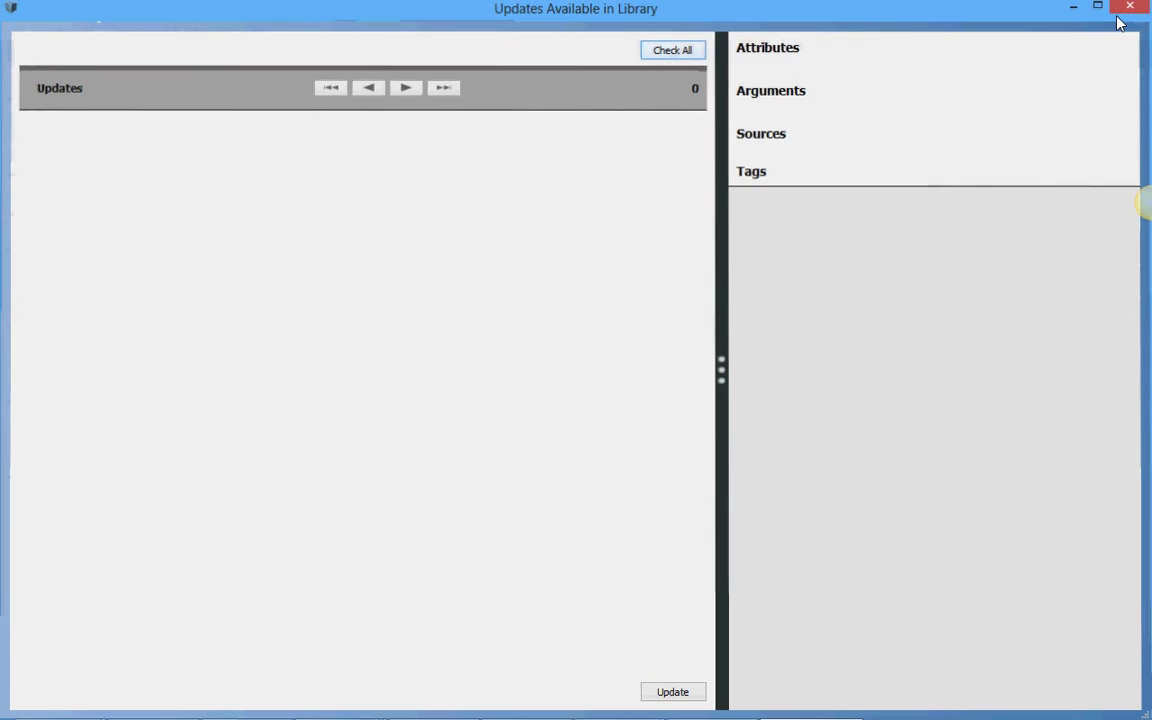
click(1133, 6)
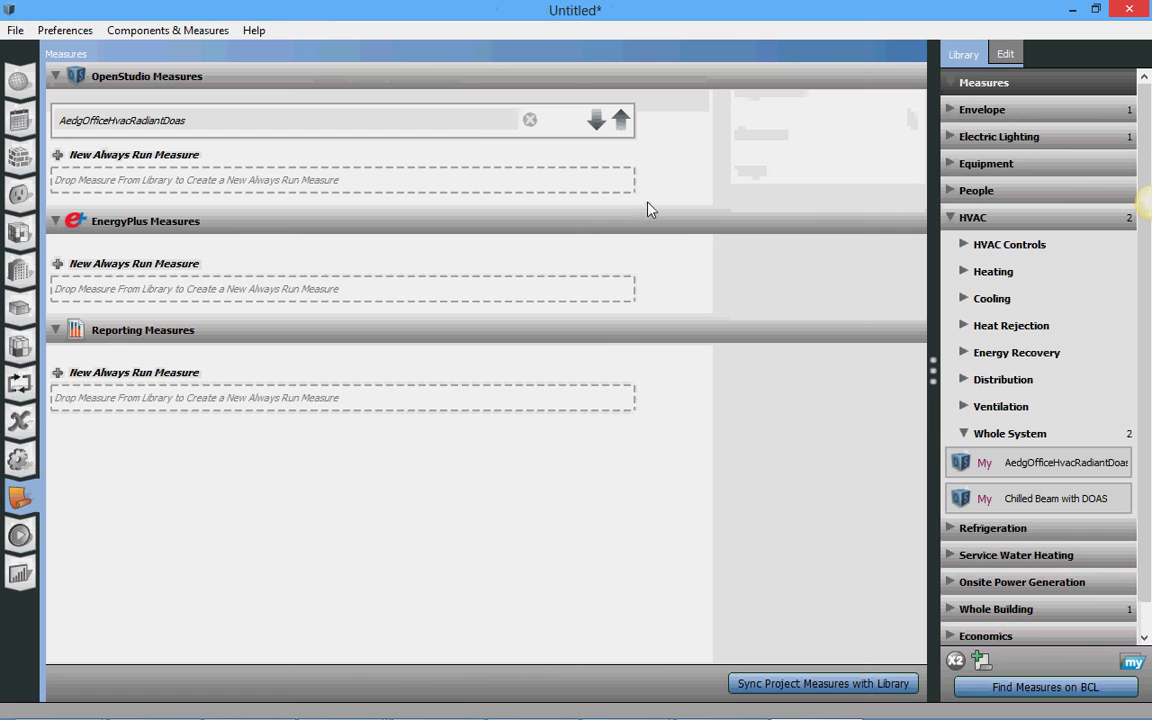
click(380, 120)
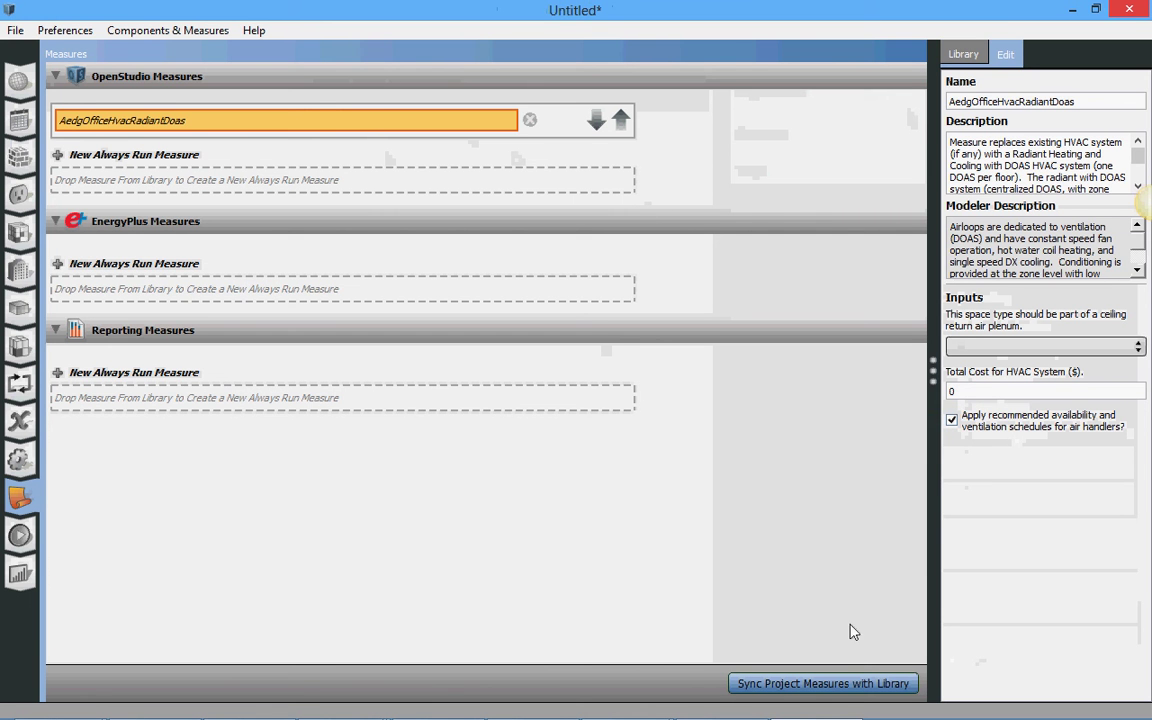
click(829, 686)
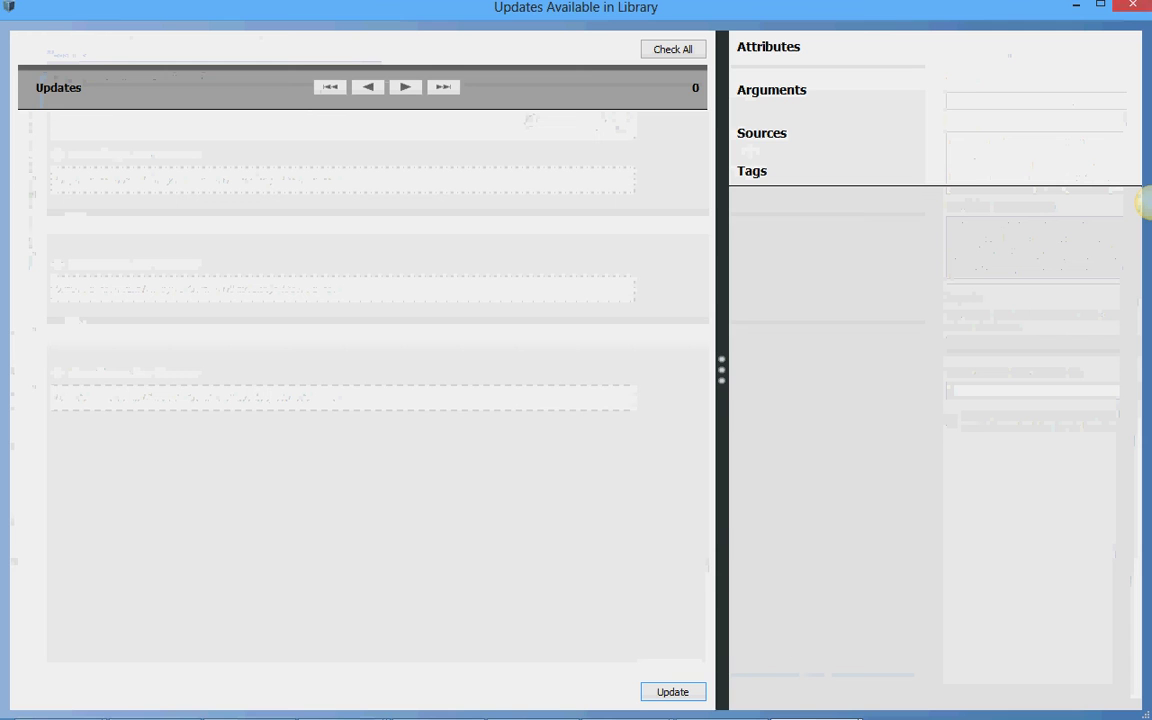
click(1133, 6)
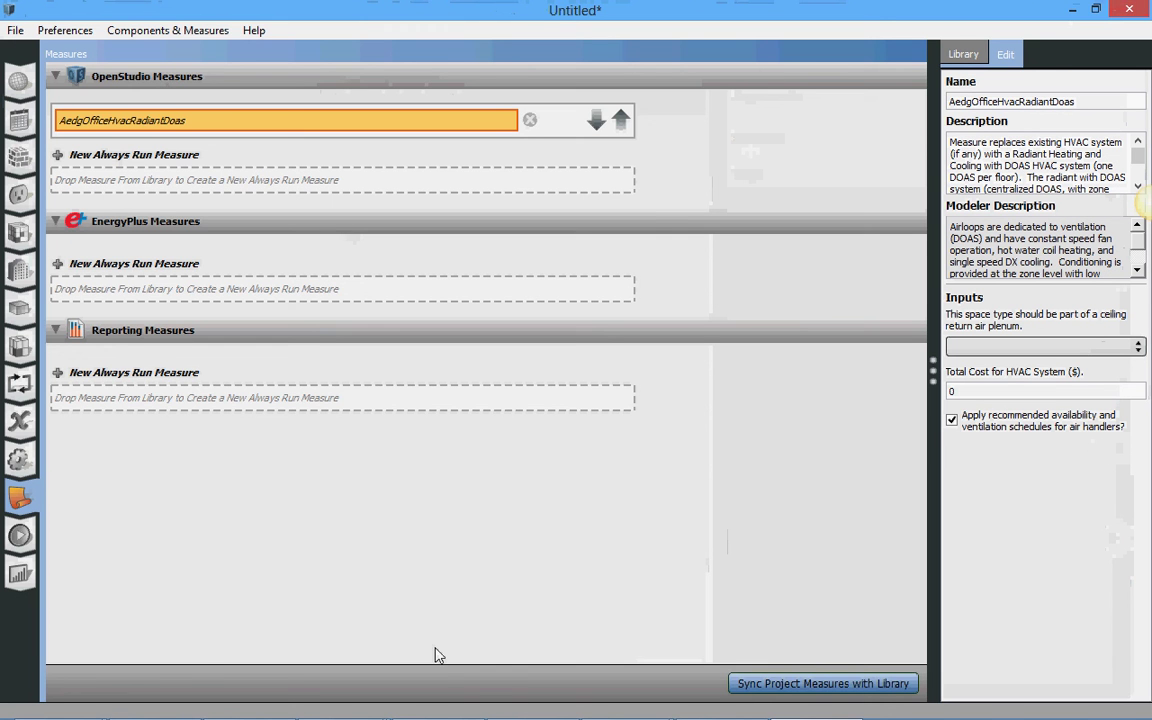
- Add a blank line after usedSpaceTypes_handle in measure.rb, then return to OpenStudio
mouse_move(543, 708)
click(245, 701)
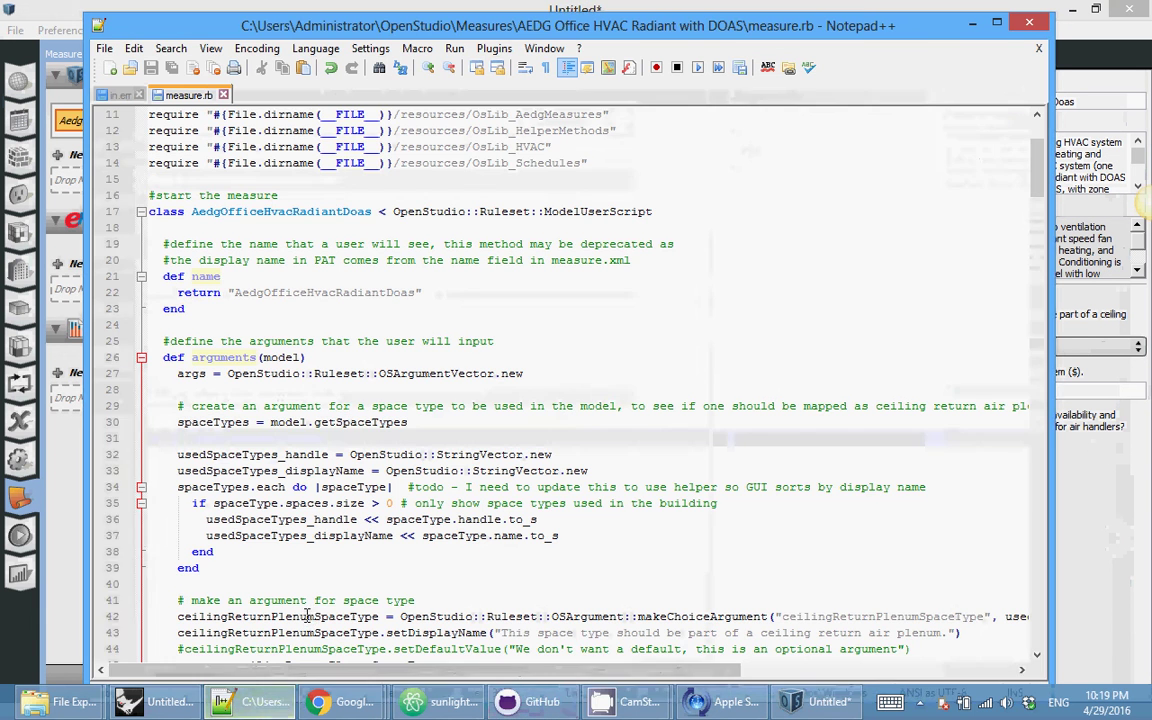
key(Down)
key(Left)
key(Down)
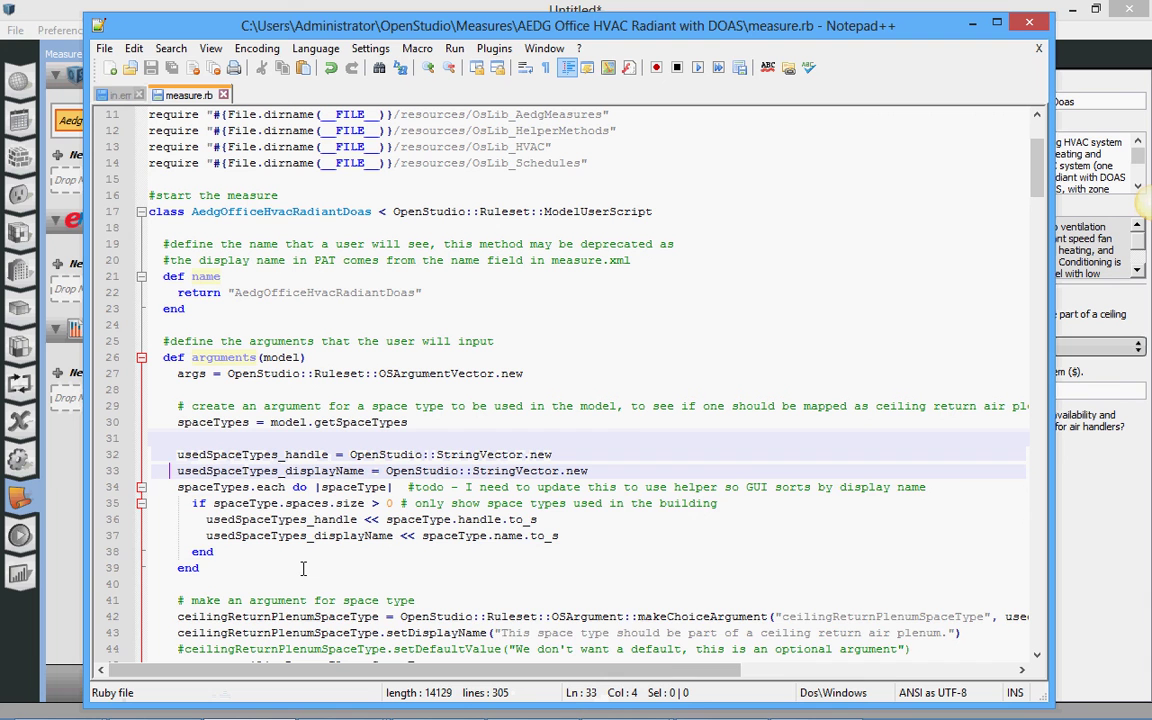
key(Return)
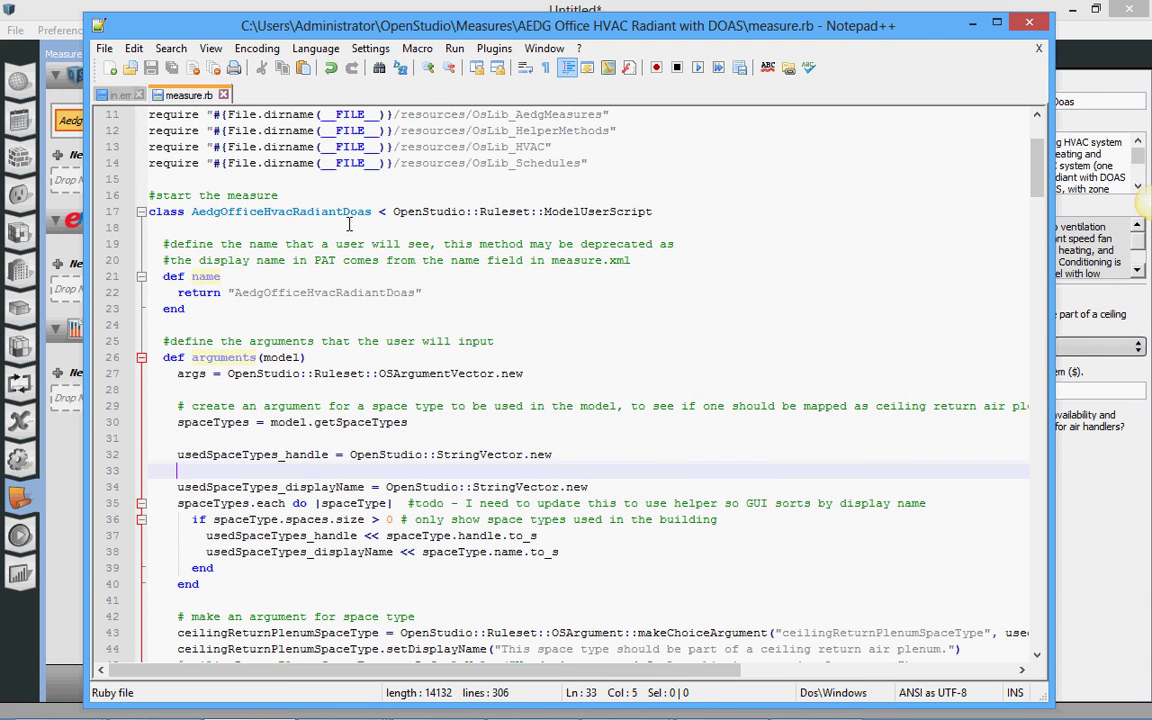
click(876, 12)
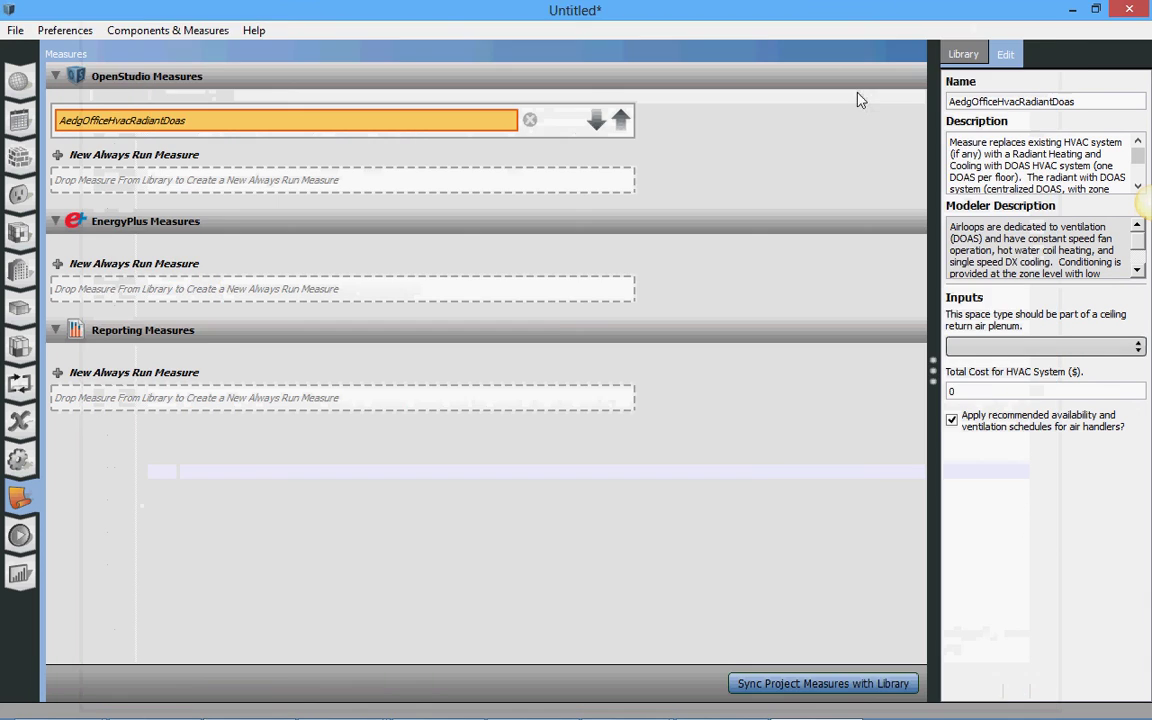
- Sync with the library and update AedgOfficeHvacRadiantDoas, confirming 1 measure updated
click(781, 685)
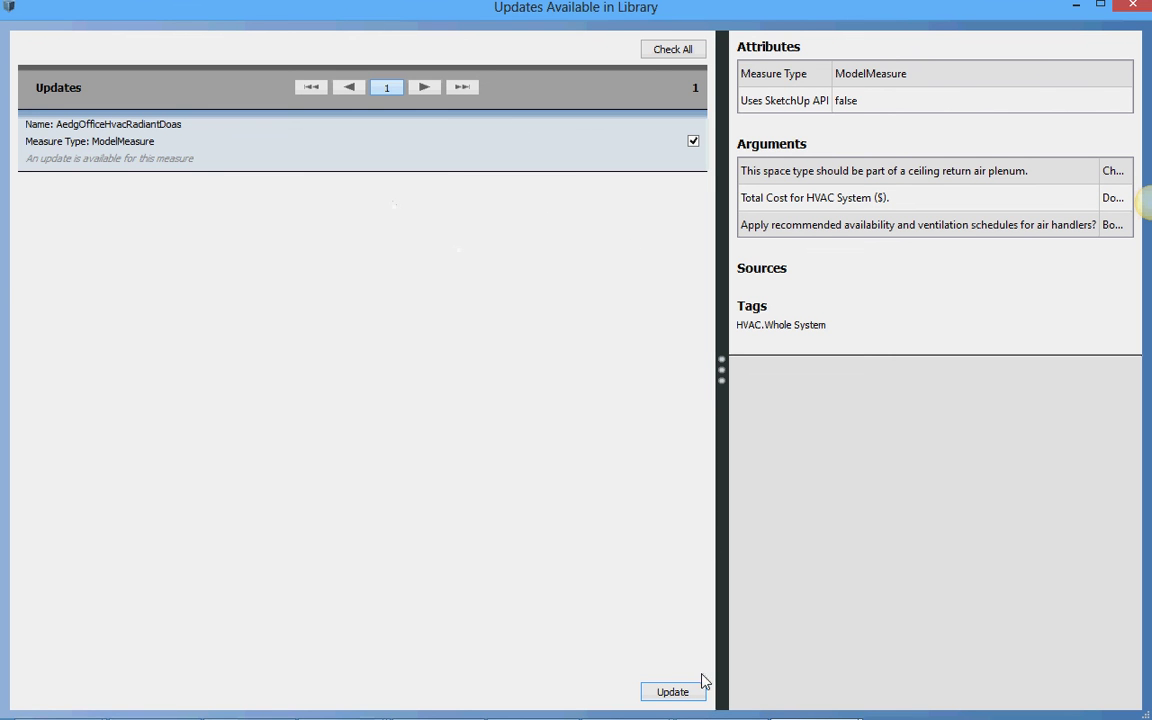
click(670, 690)
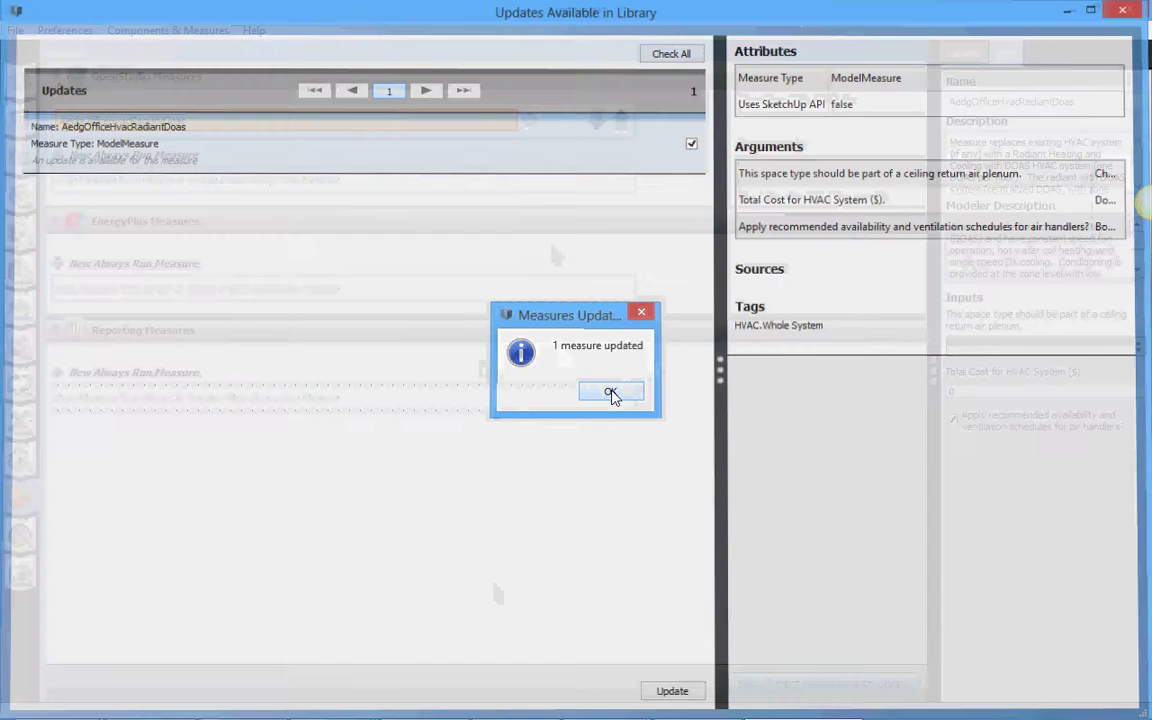
click(611, 393)
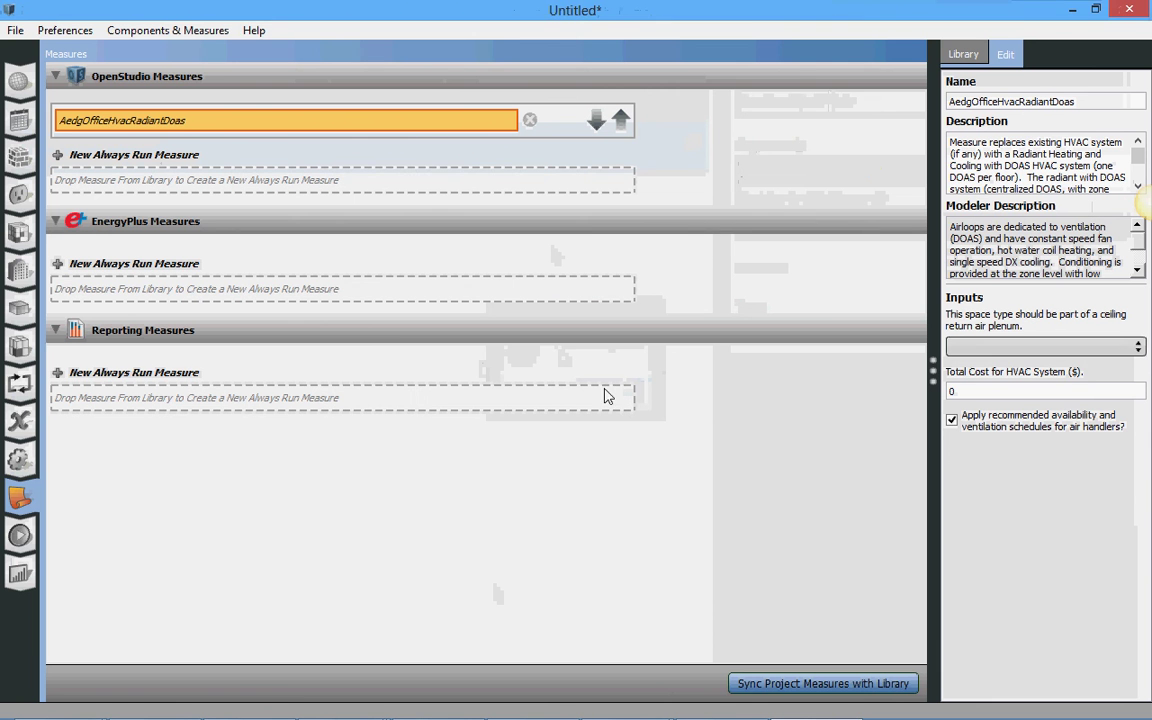
- Close OpenStudio, then preview measure.xml in Explorer and deselect it
click(1120, 10)
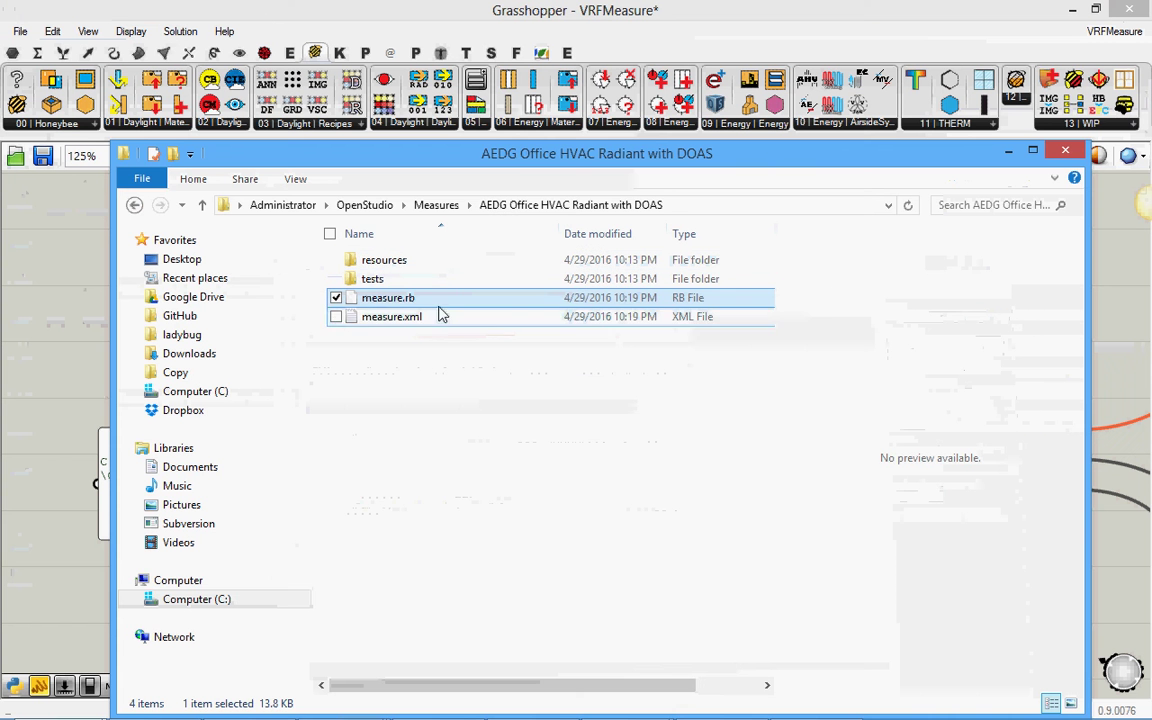
click(414, 318)
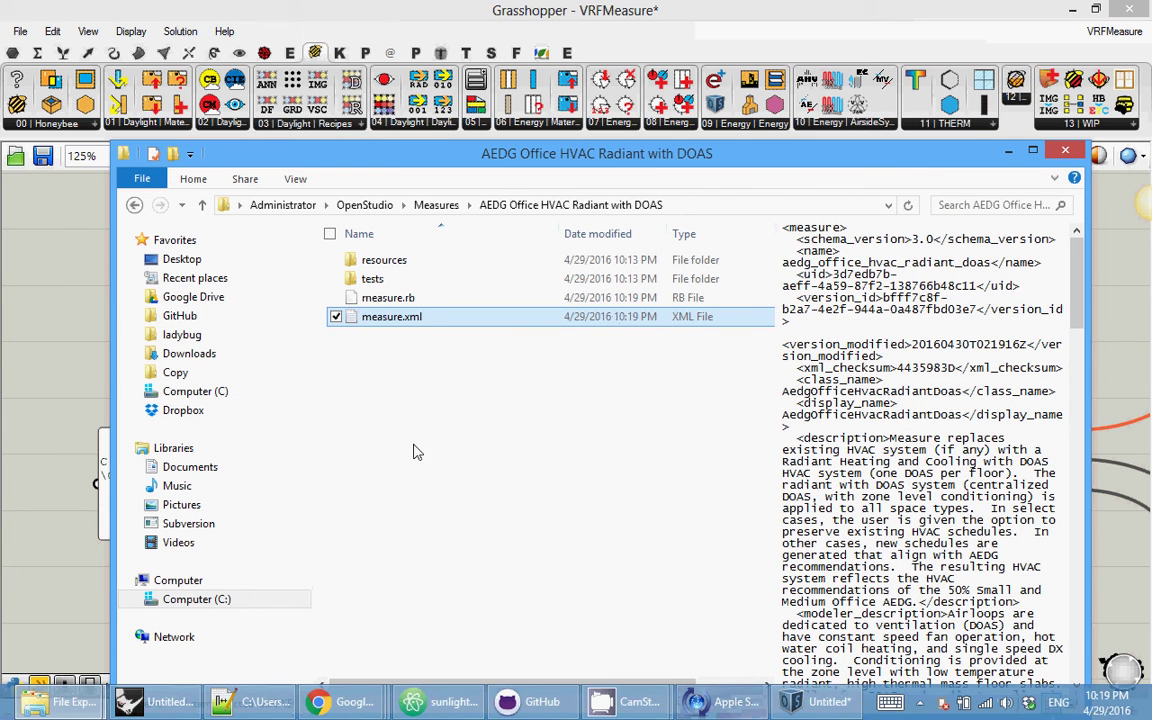
click(345, 332)
- Wire the measure folder path panel into the OSMeasure component's input
click(49, 231)
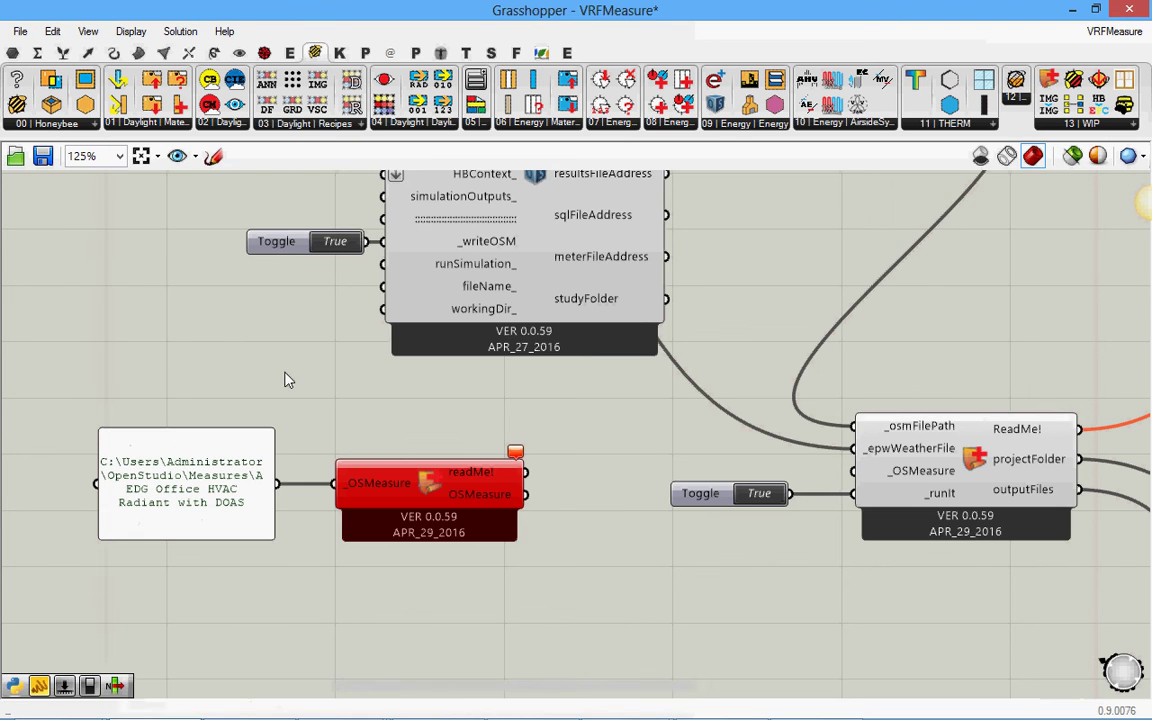
scroll(280, 442, down, 2)
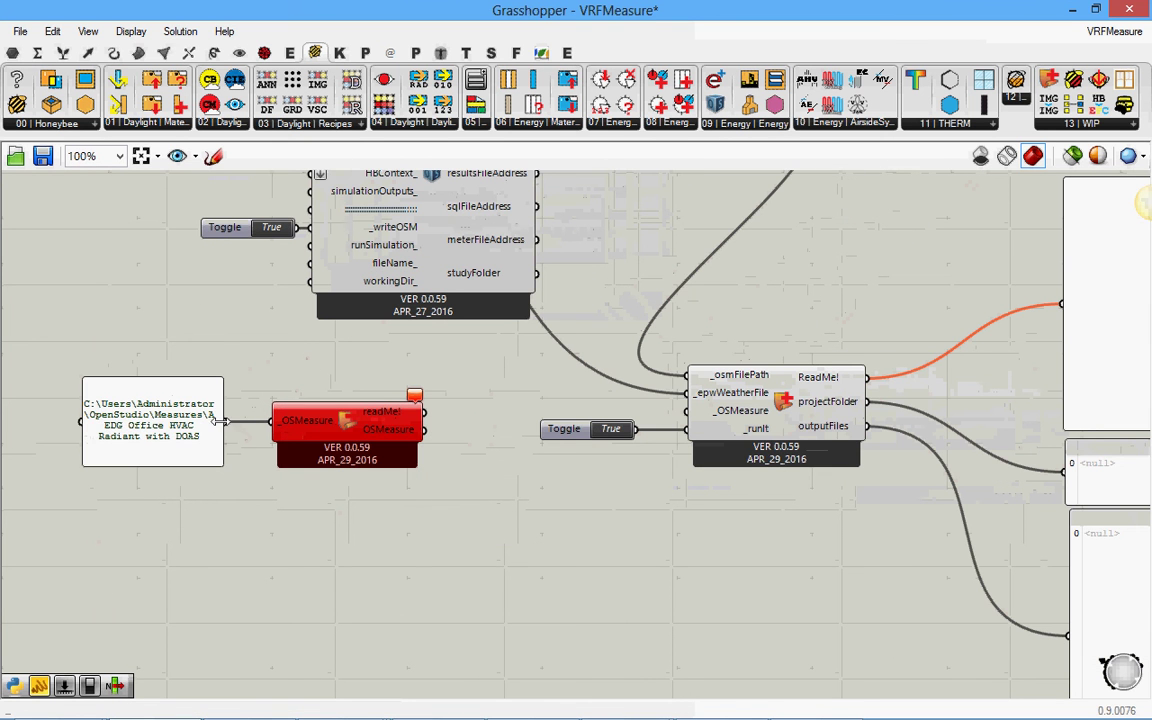
drag(218, 421, 221, 421)
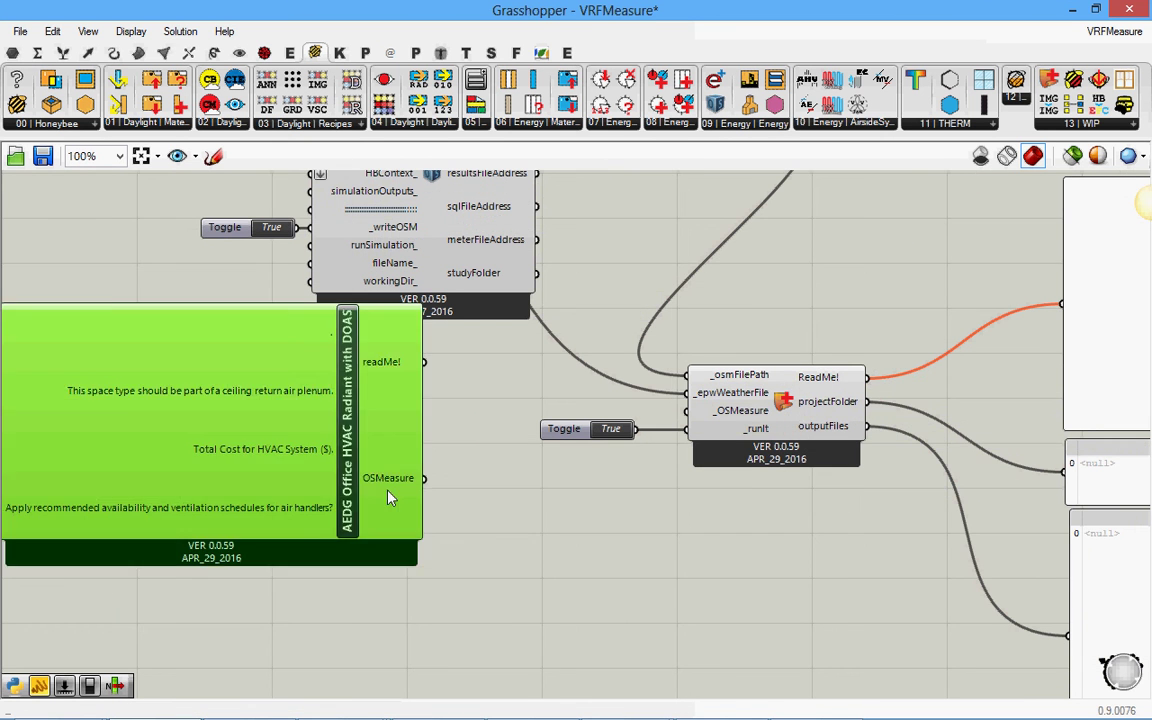
- Arrange the expanded AEDG Office HVAC Radiant with DOAS component and its path panel side by side
drag(390, 498, 465, 506)
right_drag(465, 506, 674, 484)
right_click(509, 425)
drag(238, 435, 76, 310)
drag(465, 368, 428, 331)
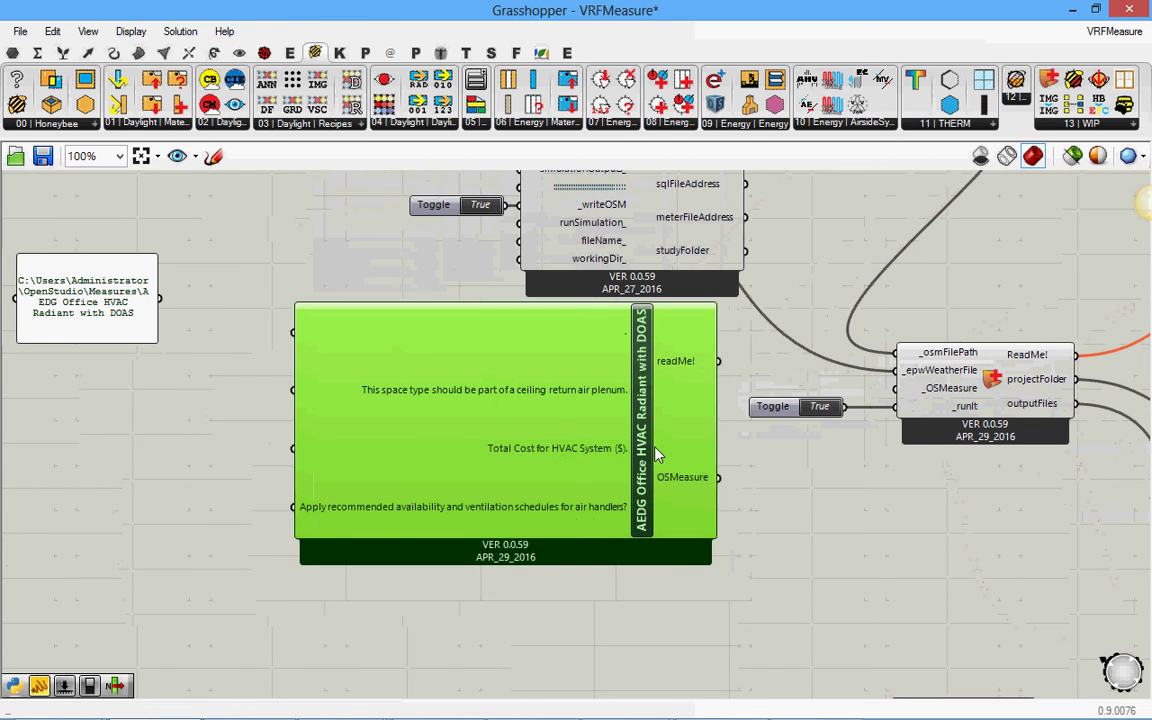
drag(657, 455, 661, 476)
drag(68, 267, 131, 251)
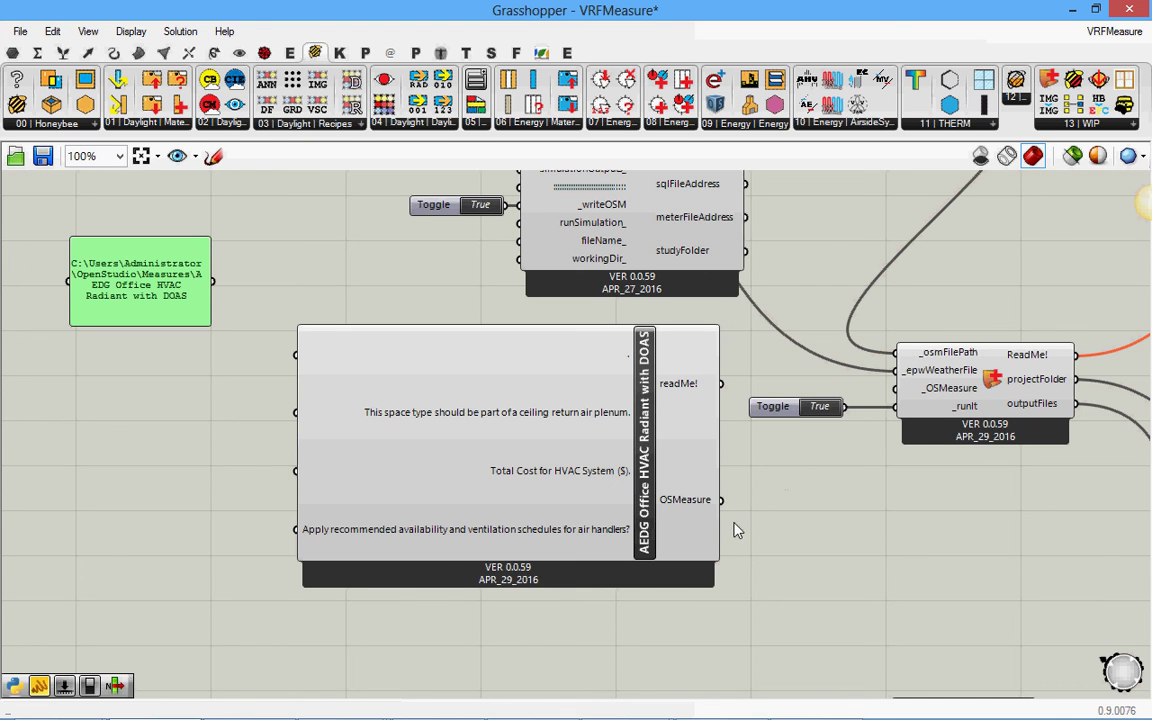
- Connect the AEDG measure's OSMeasure output to the run component's _OSMeasure input
right_drag(784, 525, 684, 517)
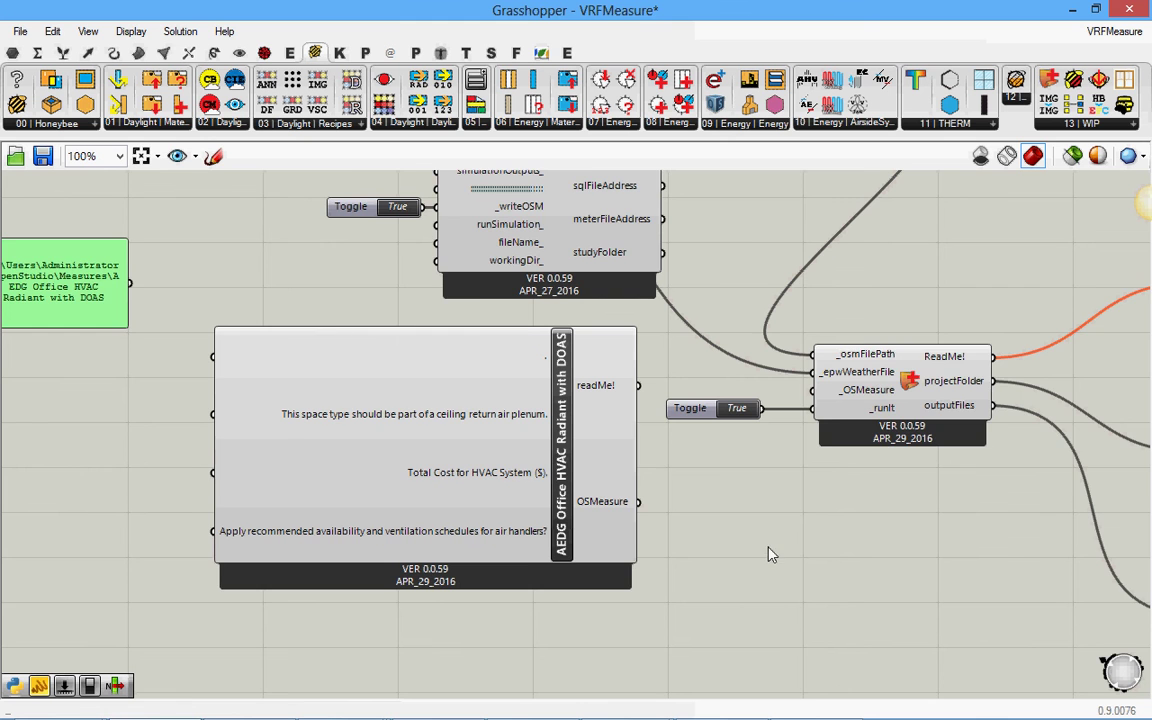
right_drag(759, 537, 663, 543)
click(545, 520)
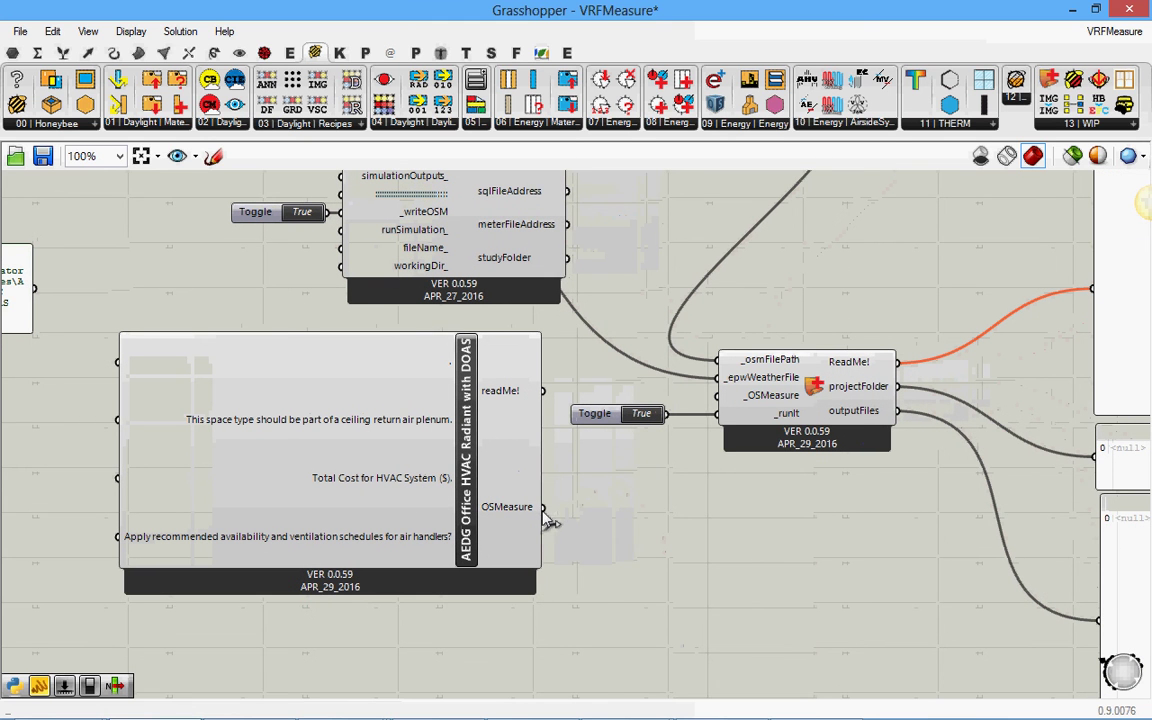
drag(543, 507, 717, 395)
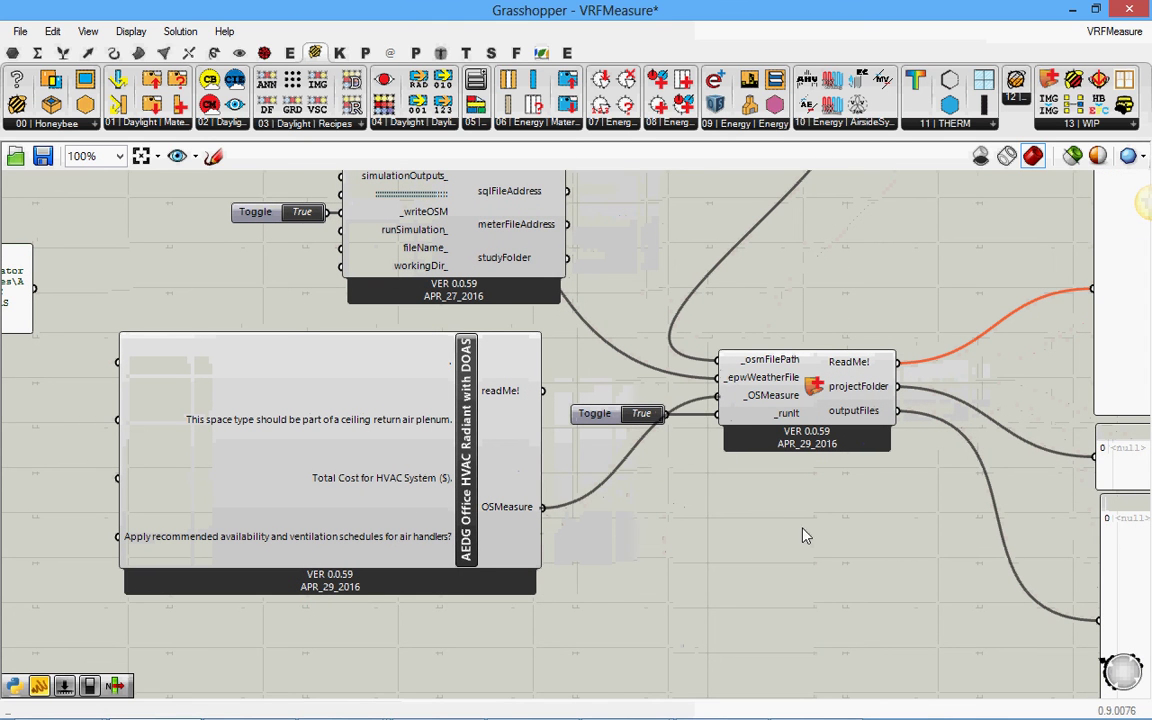
drag(543, 507, 731, 507)
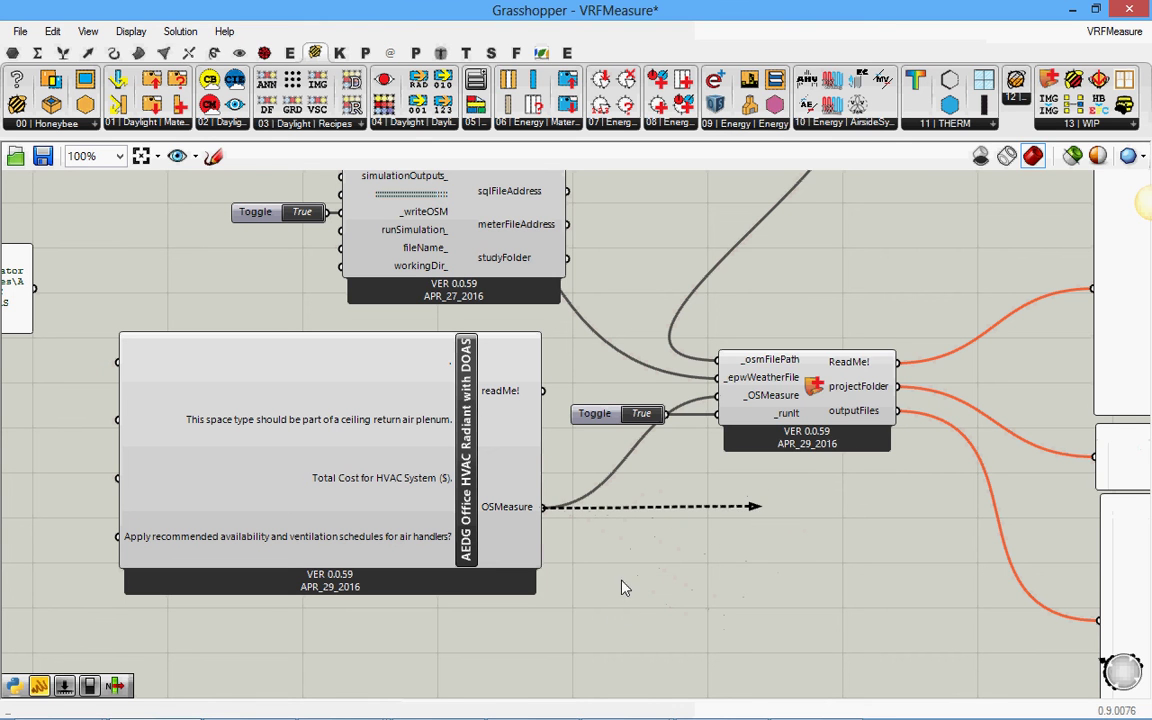
- Bring the failed run's ReadMe into view, showing the runmanager.db already-open error
drag(621, 588, 630, 470)
scroll(700, 450, down, 3)
scroll(792, 391, up, 3)
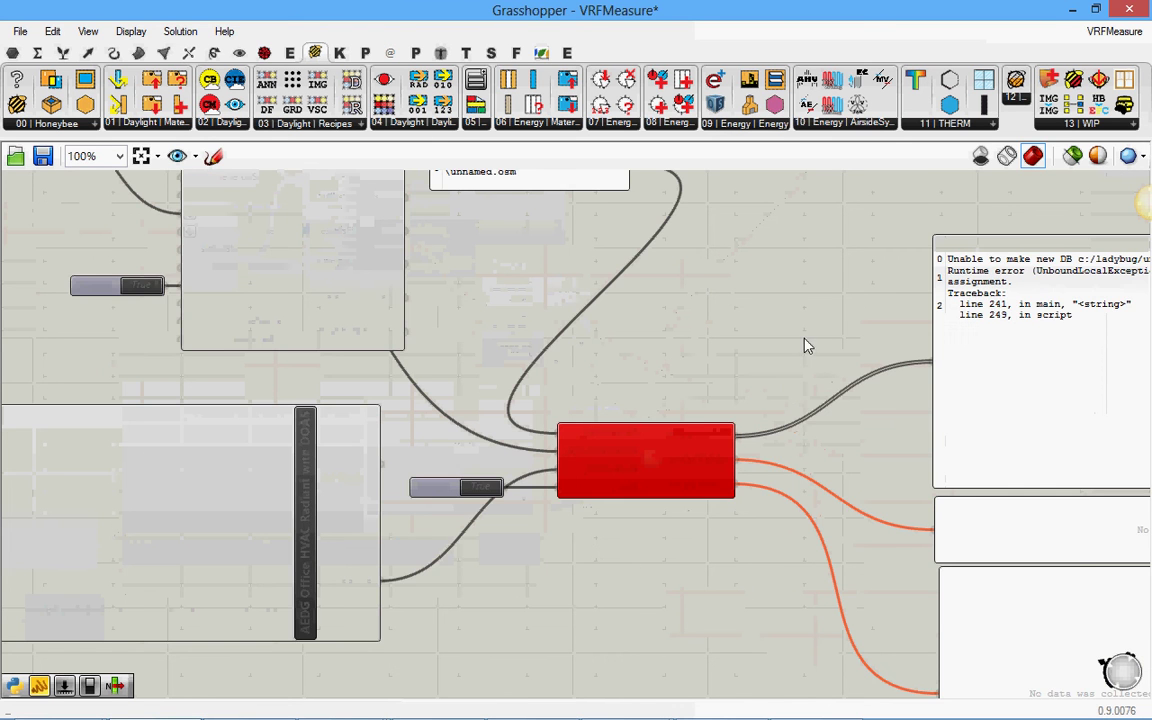
right_drag(805, 335, 386, 312)
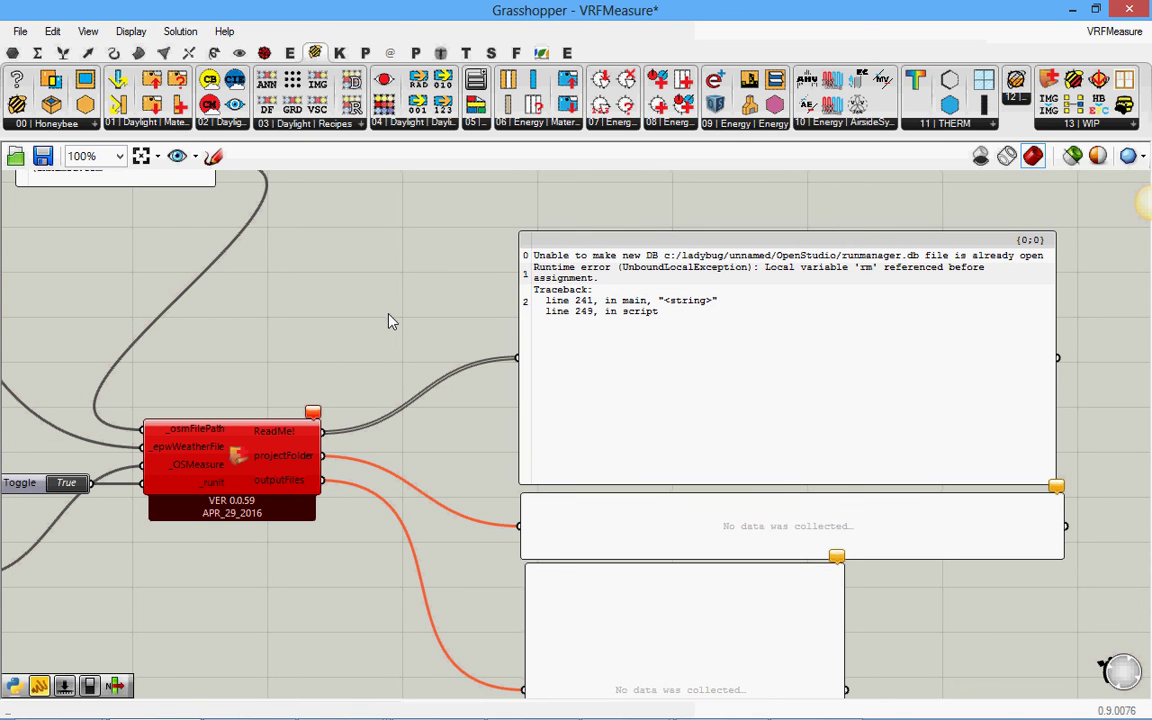
- Reset runIt to False then True so the run outputs out.osm, params.json, result.ossr, stderr, stdout
click(66, 484)
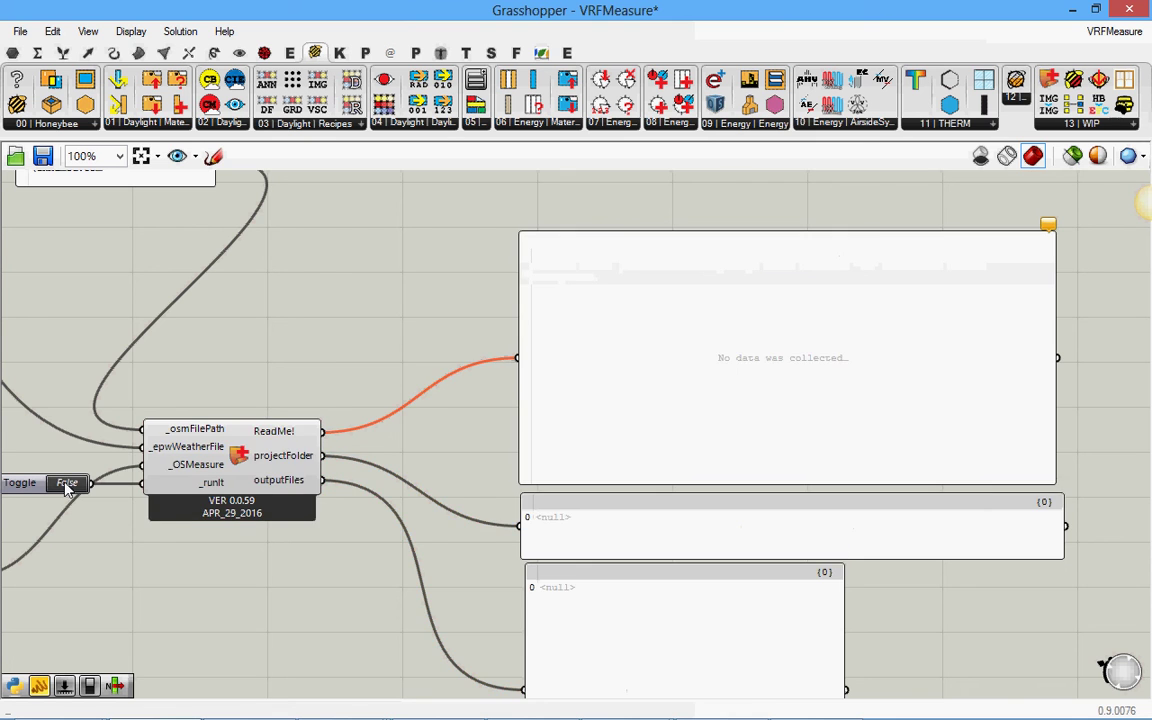
right_drag(121, 545, 305, 525)
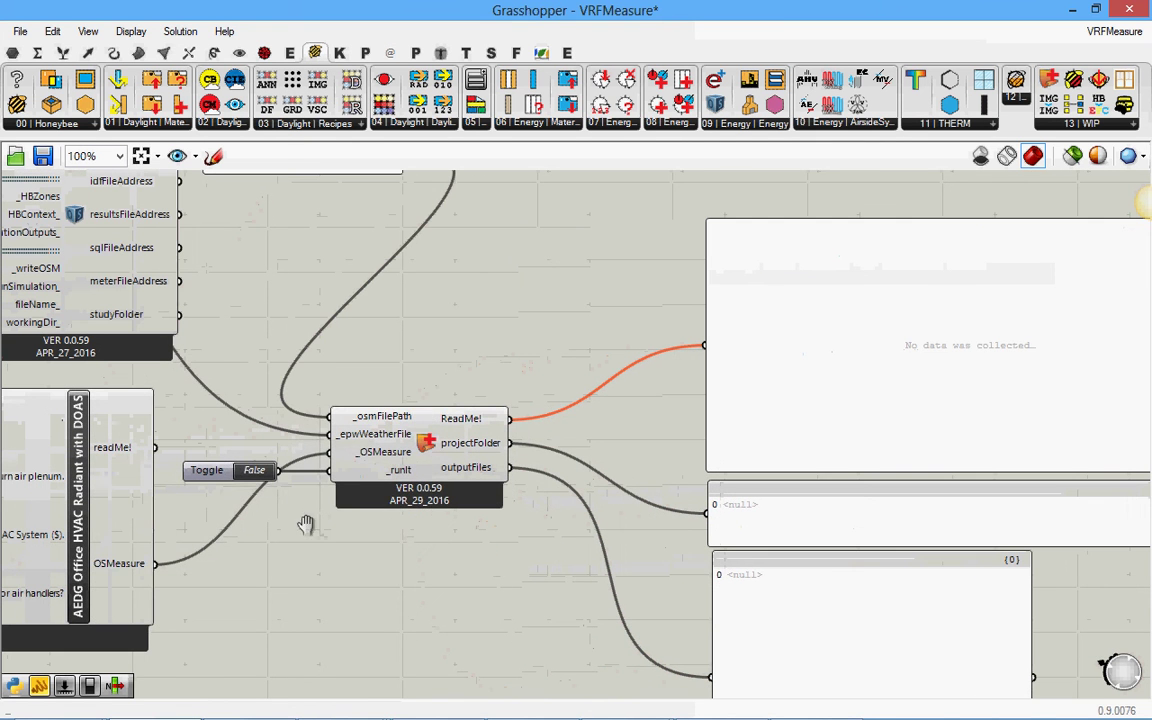
right_click(215, 428)
click(258, 480)
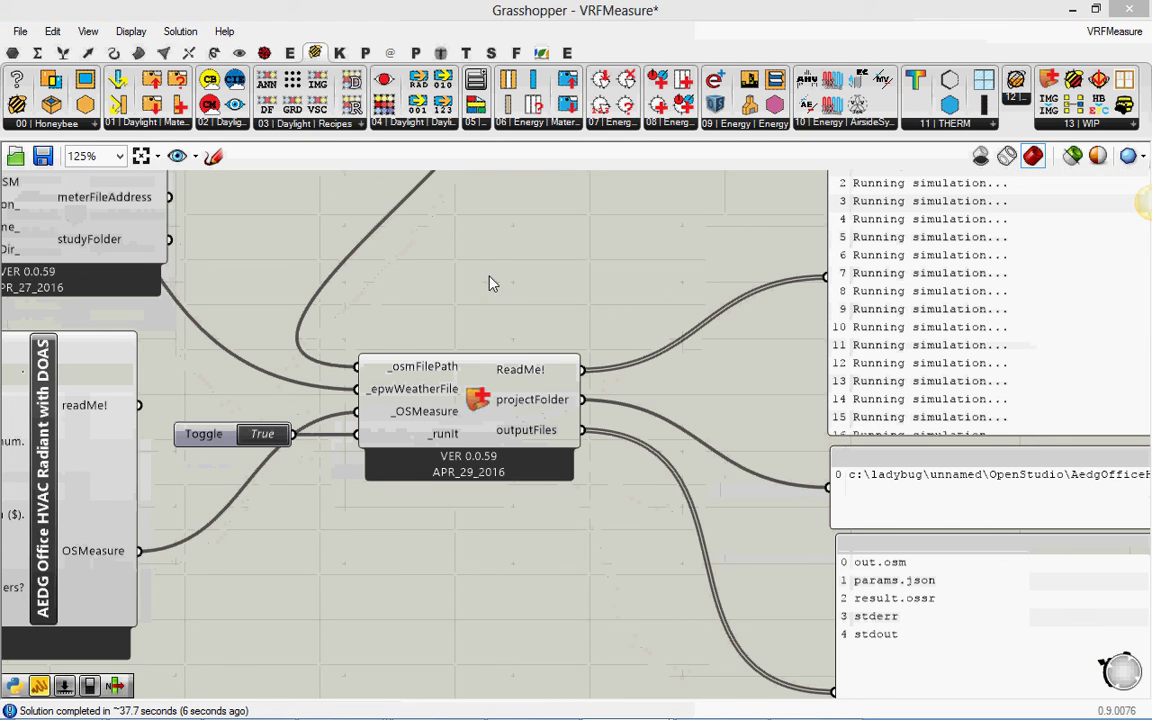
right_drag(489, 280, 147, 324)
scroll(371, 346, down, 1)
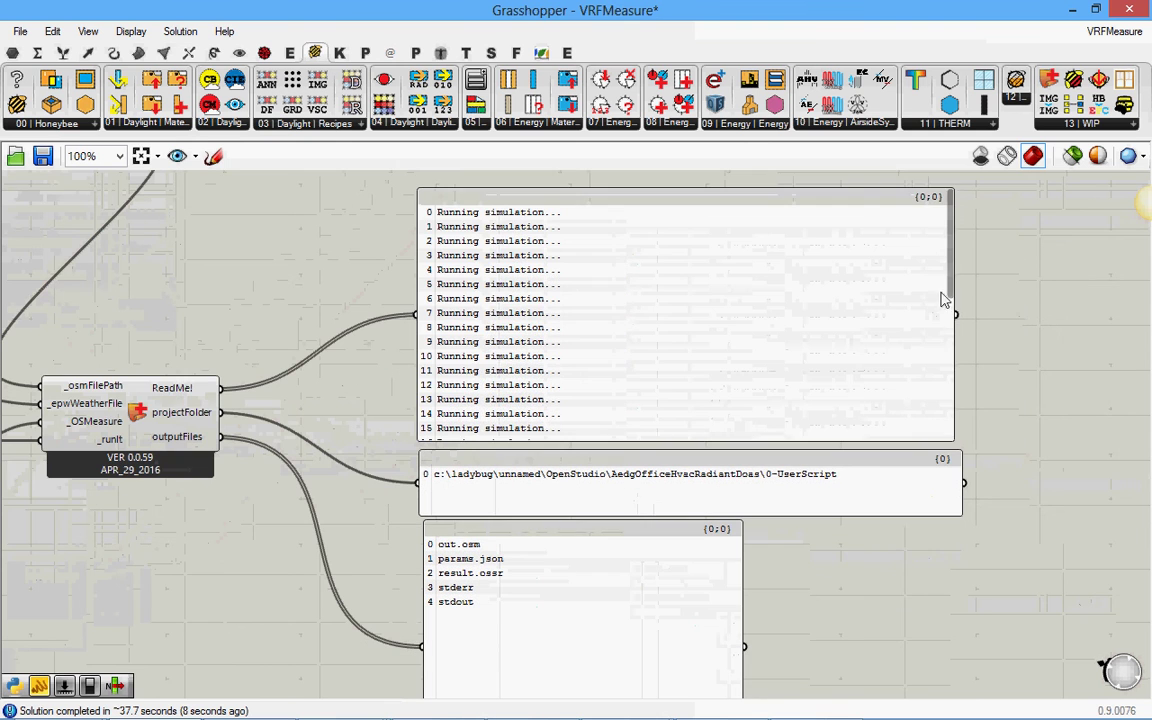
drag(952, 288, 952, 430)
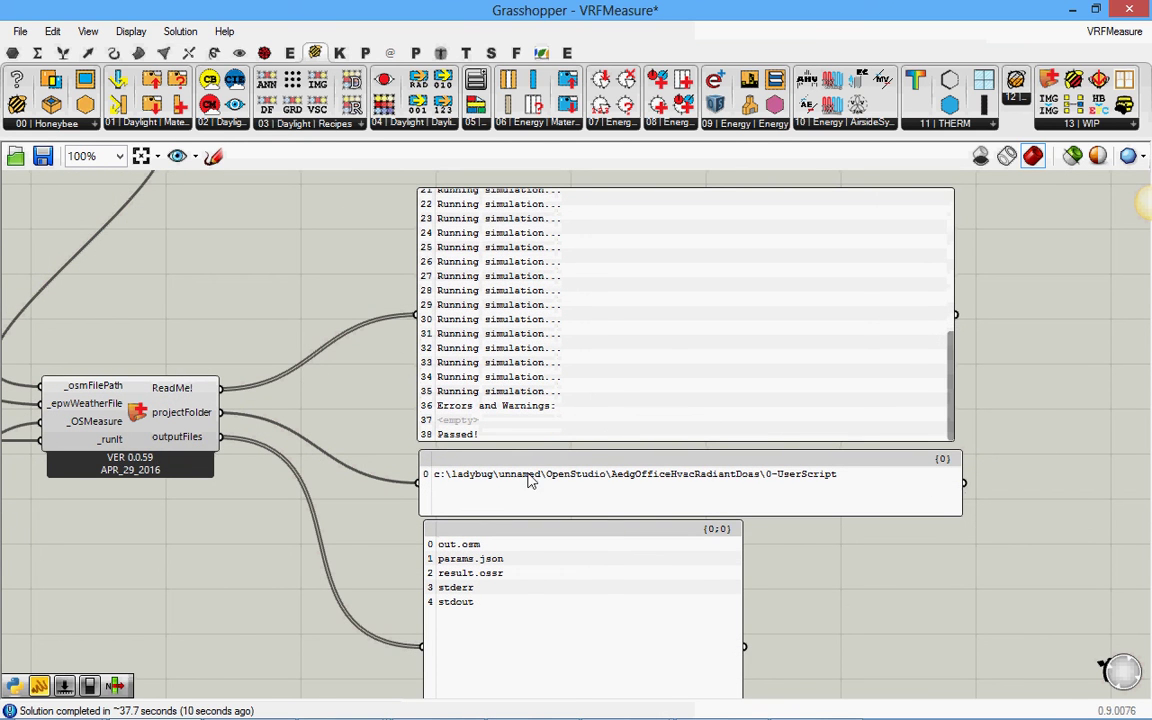
right_drag(440, 541, 550, 594)
right_click(555, 420)
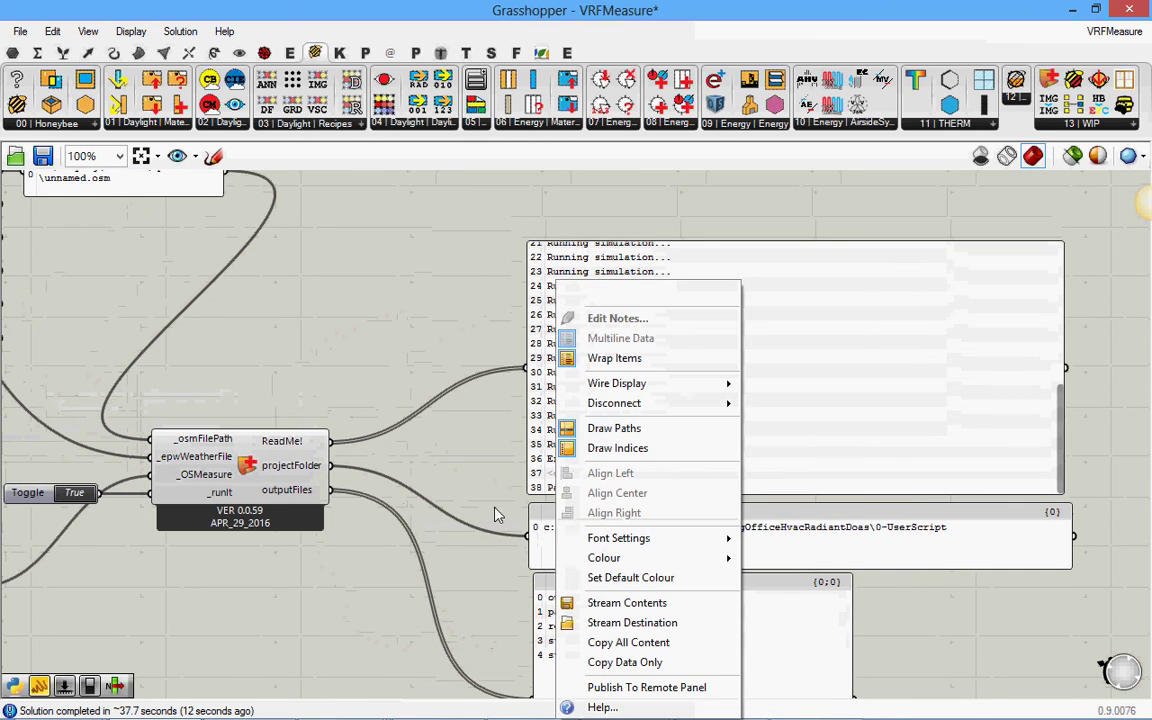
click(597, 505)
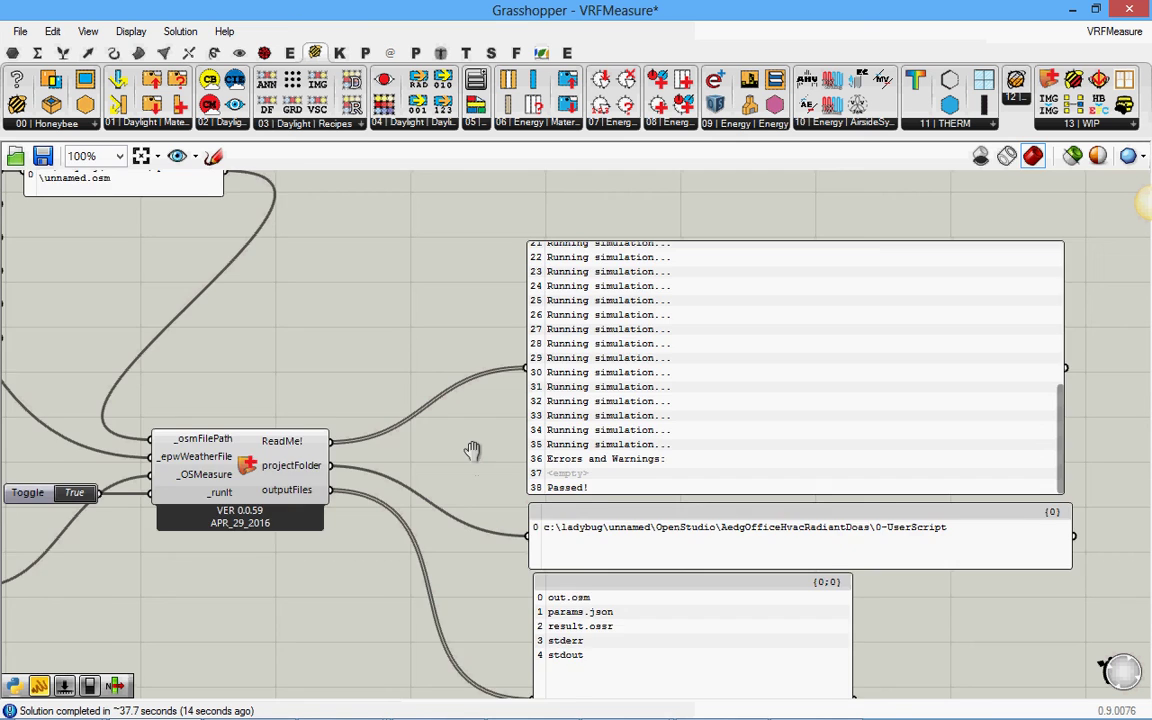
right_drag(470, 452, 527, 343)
right_click(527, 343)
click(480, 516)
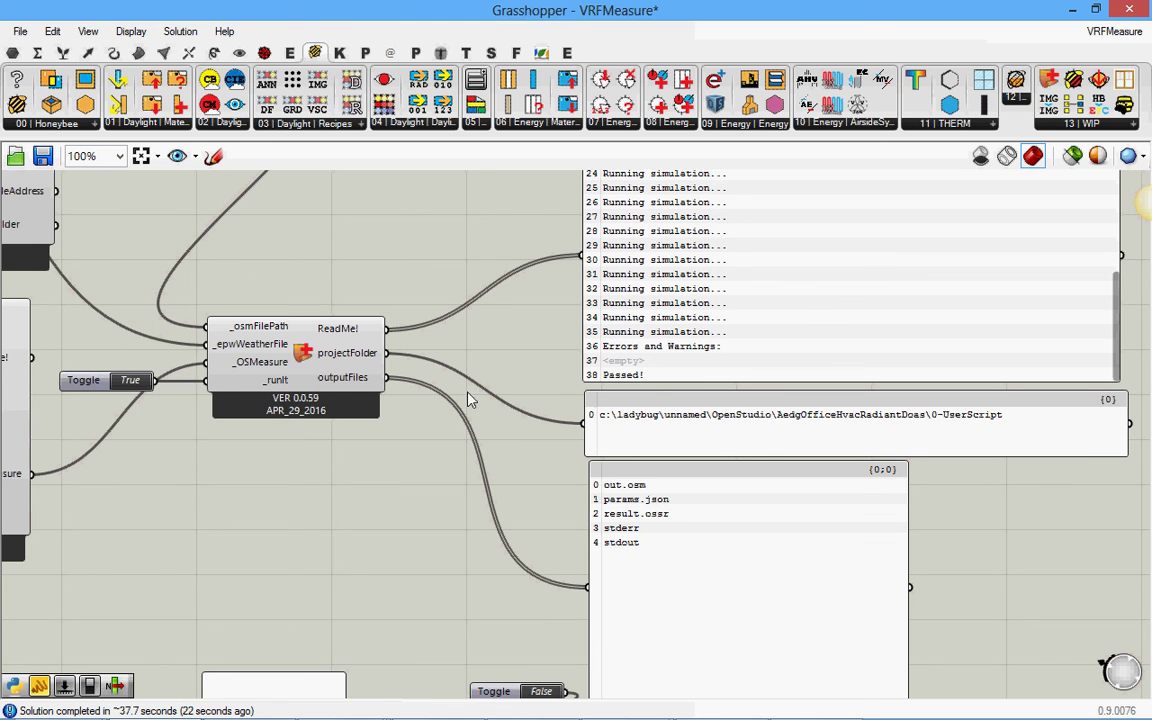
right_drag(157, 247, 340, 300)
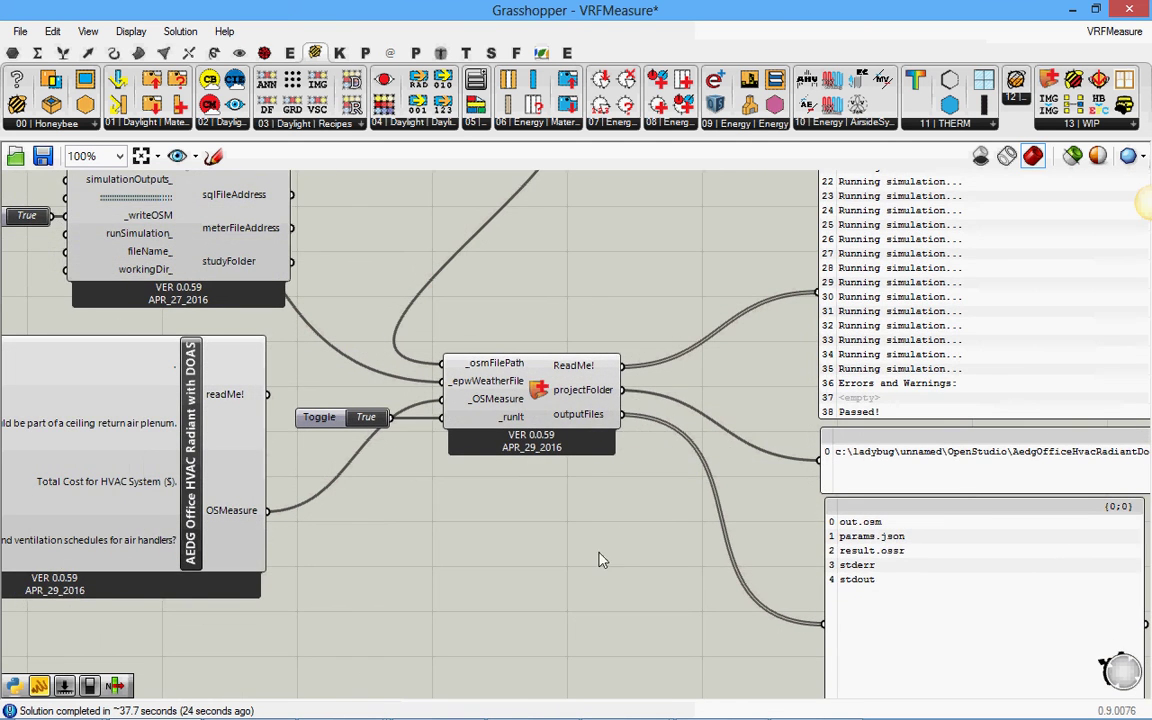
right_drag(610, 535, 453, 512)
click(761, 440)
right_click(761, 440)
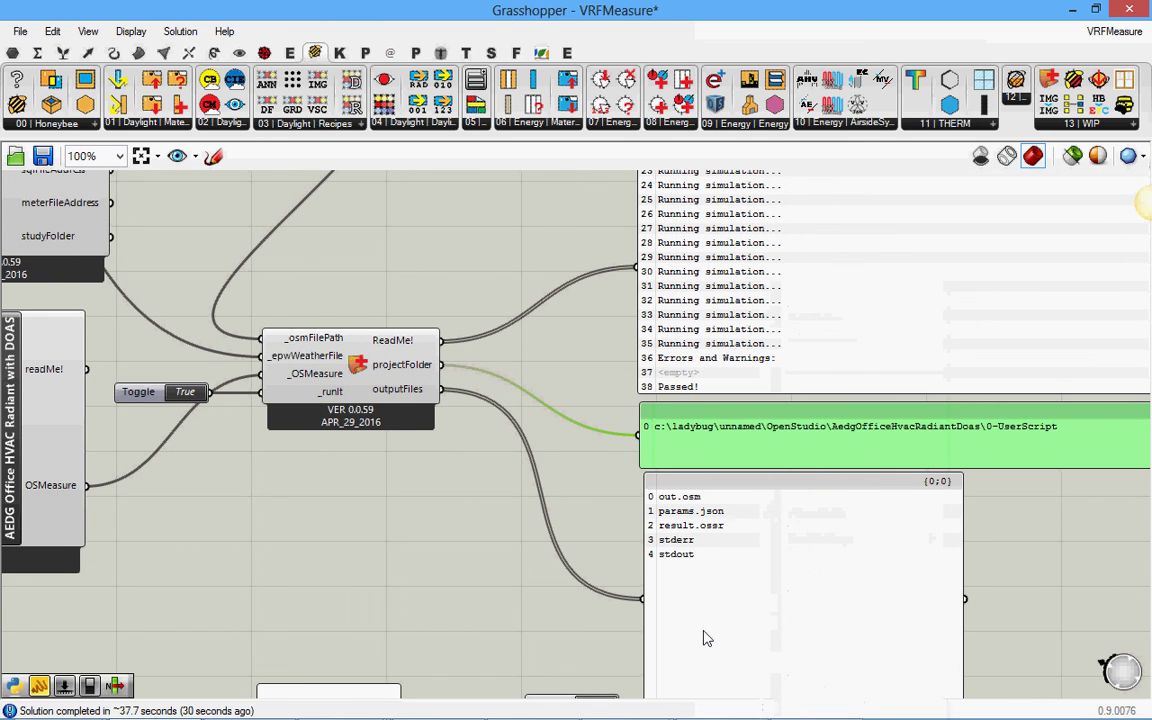
- Load out.osm from the pasted 0-UserScript folder path, discarding the untitled project's changes
click(815, 701)
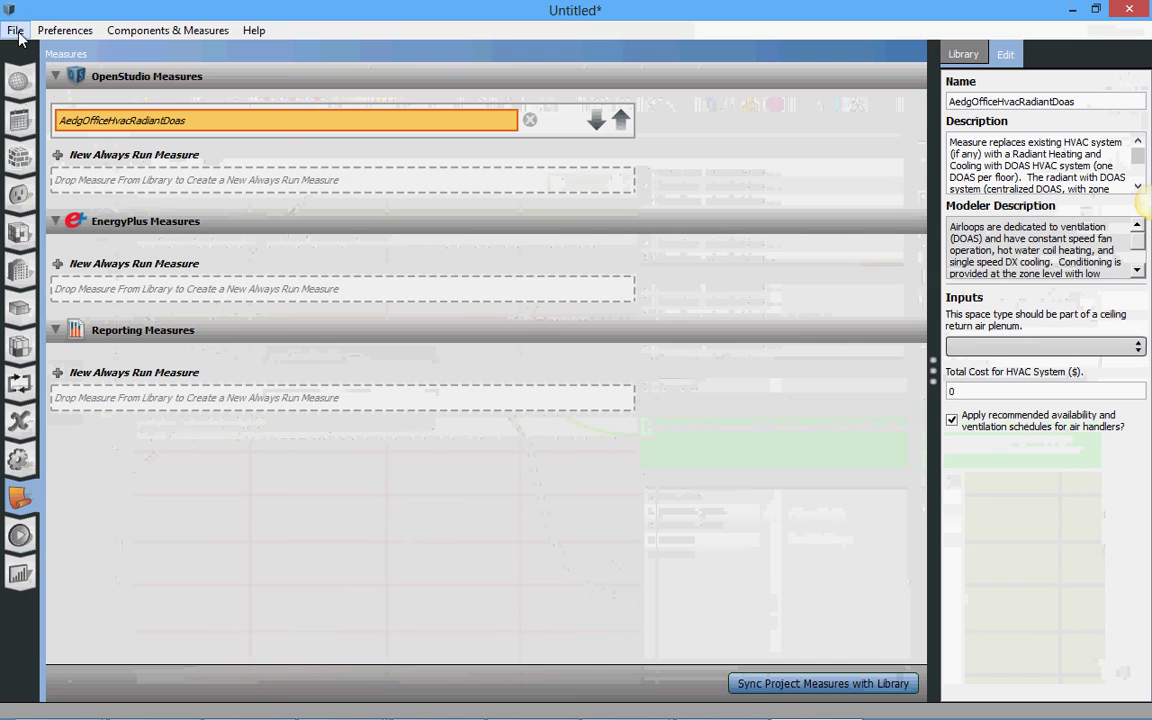
click(16, 30)
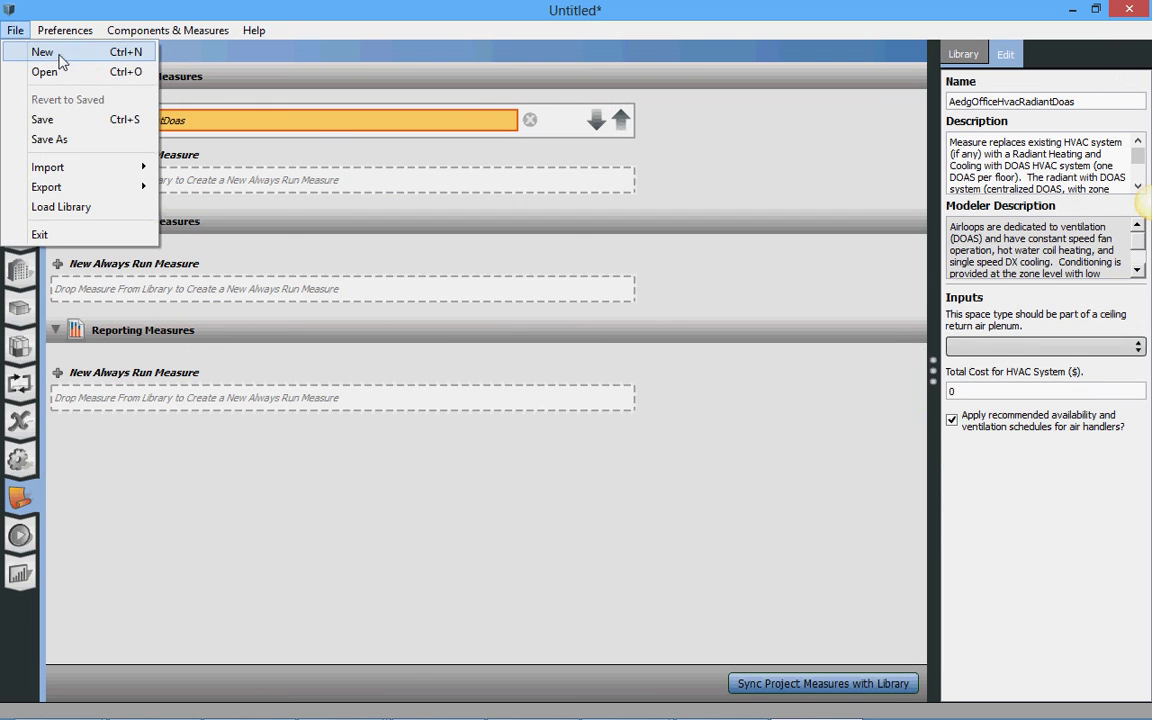
click(44, 72)
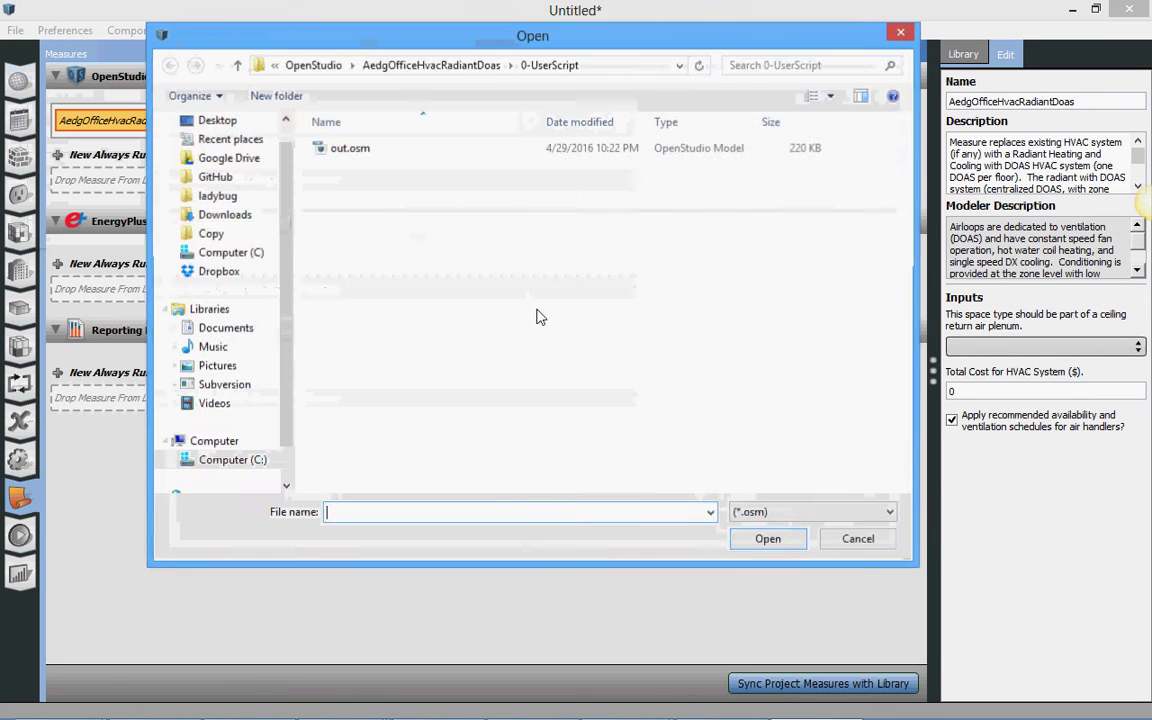
text(c:\ladybug\unnamed\OpenStudio\AedgOfficeHvacRadiantDoas\0-UserScript)
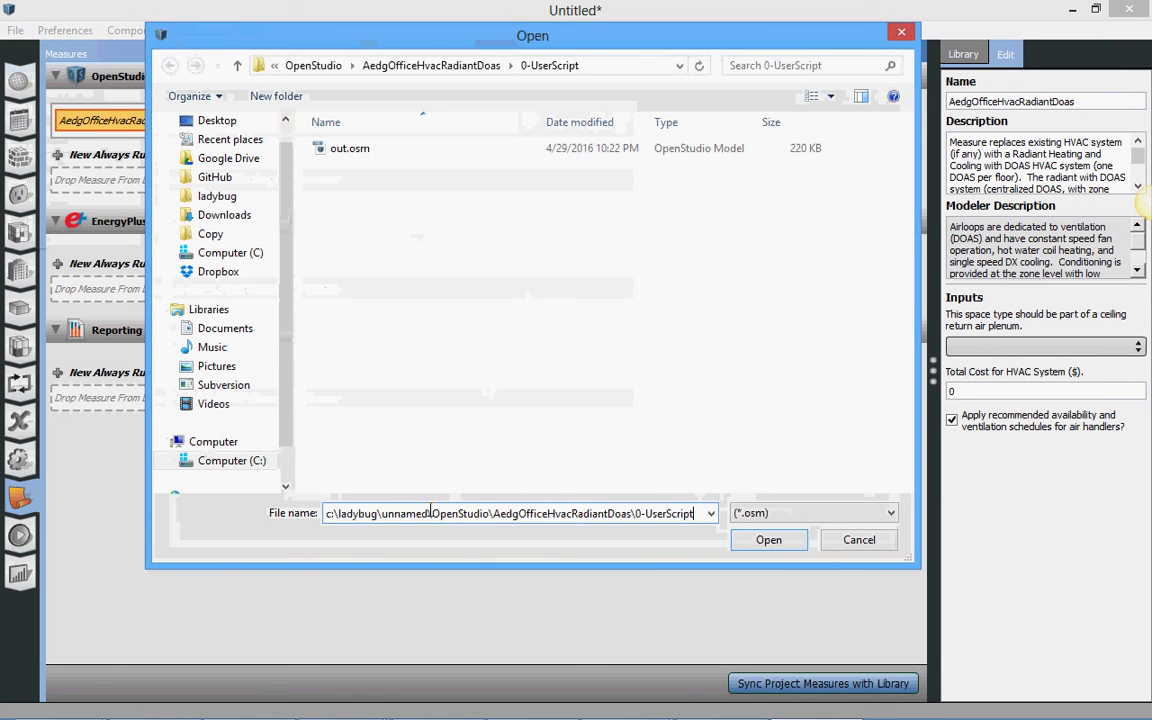
key(ctrl+a)
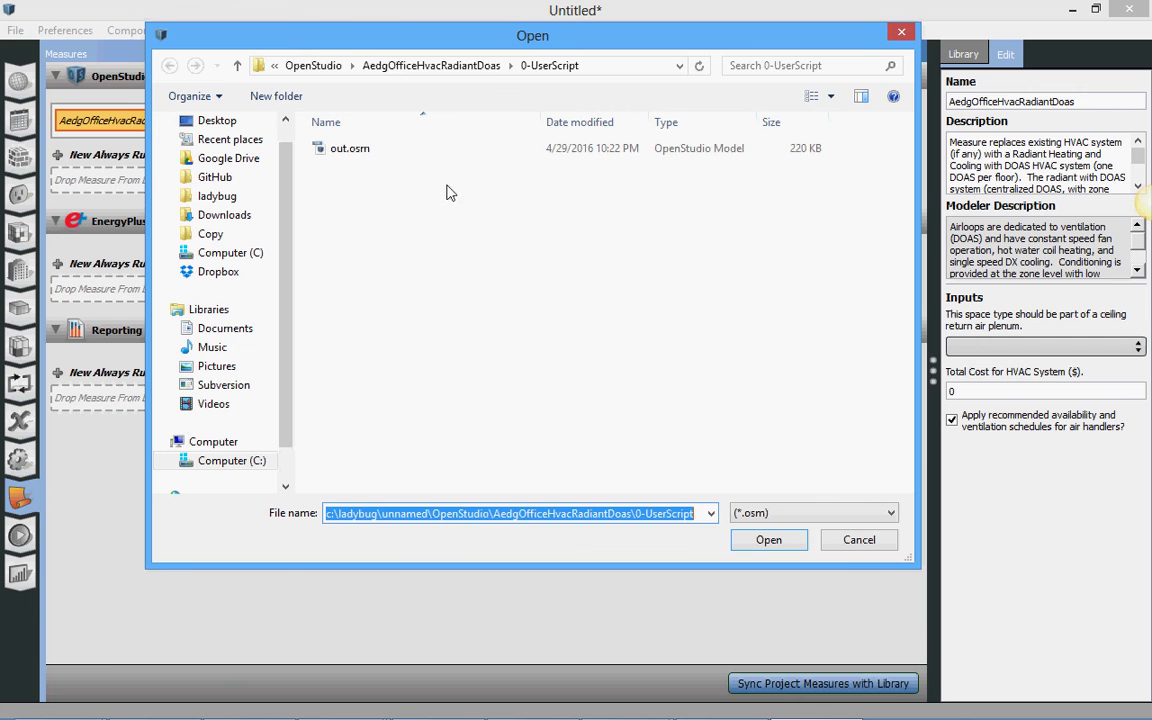
click(362, 148)
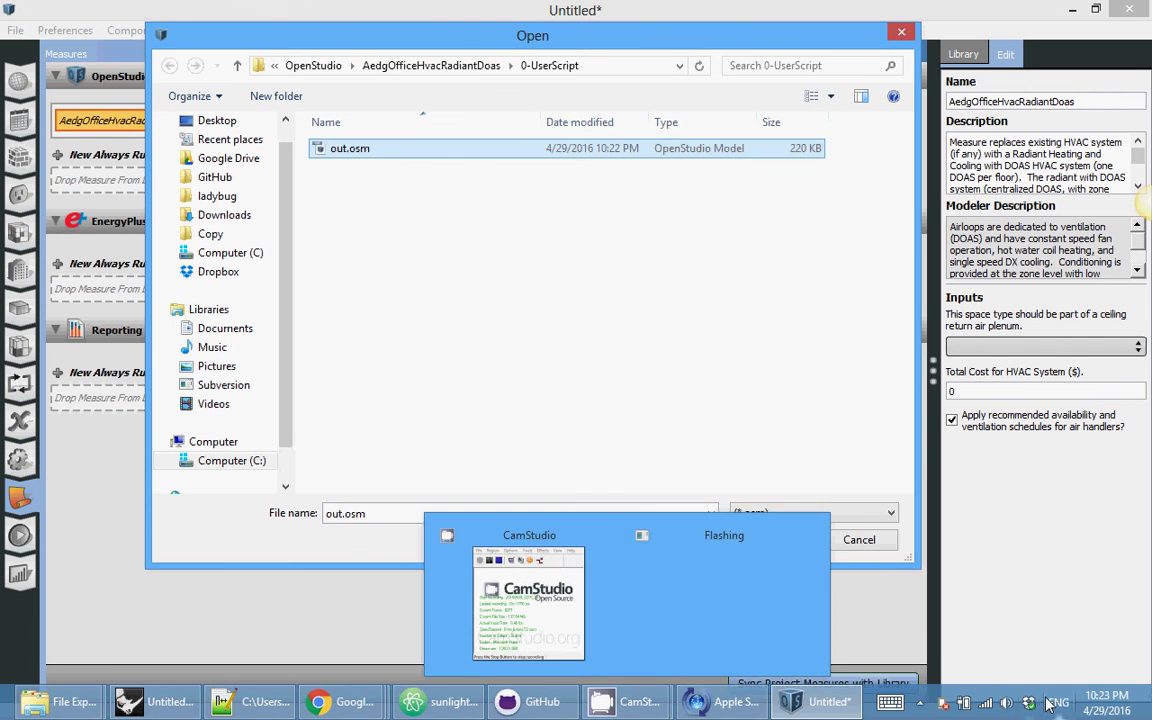
click(769, 541)
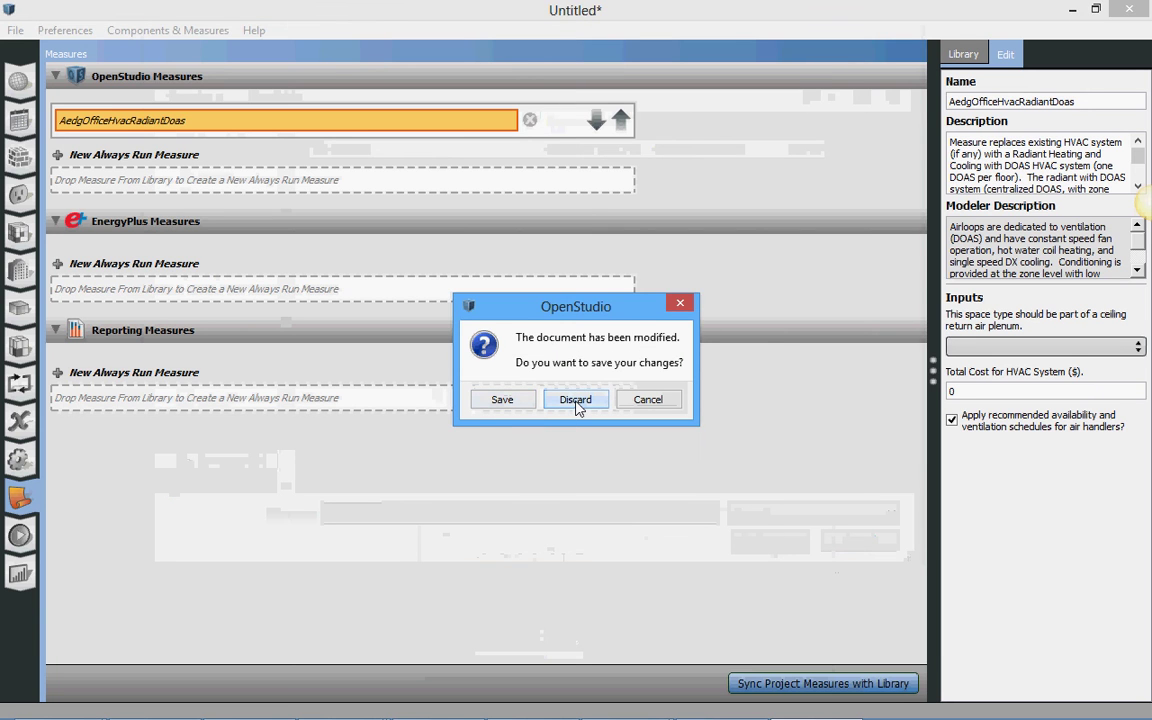
click(576, 400)
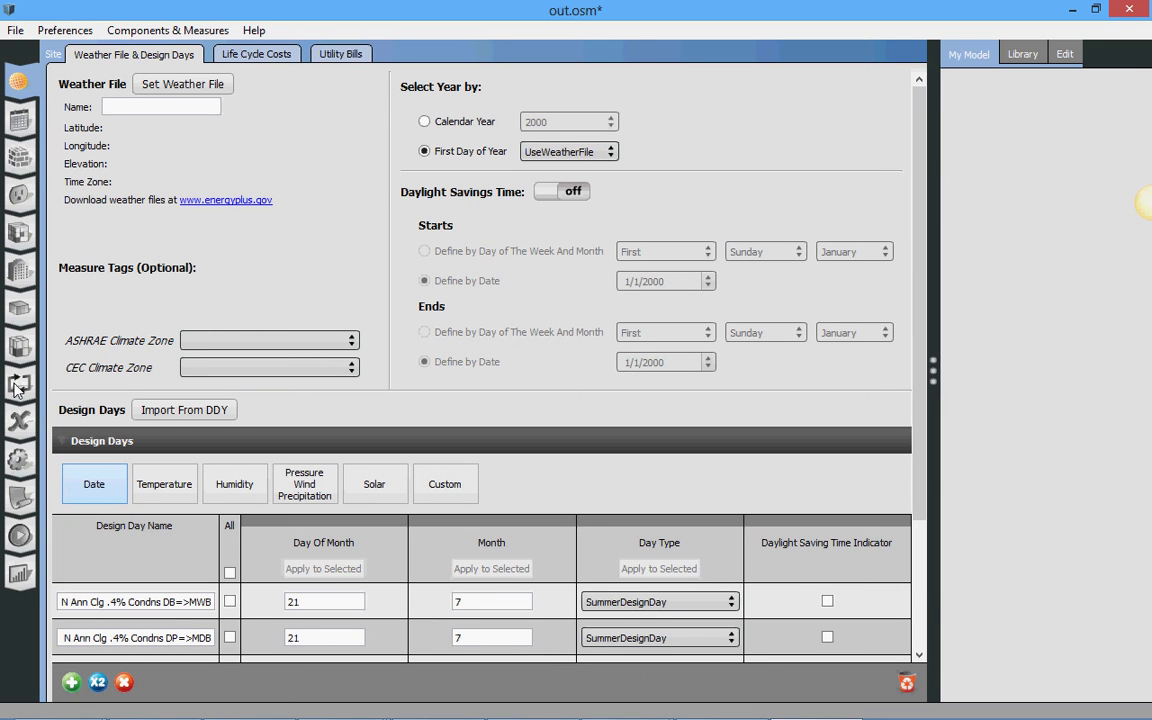
- View the AEDG Radiant Chilled Water Loop and AEDG Air Loop HVAC Building Story 1 diagrams
click(18, 385)
click(755, 80)
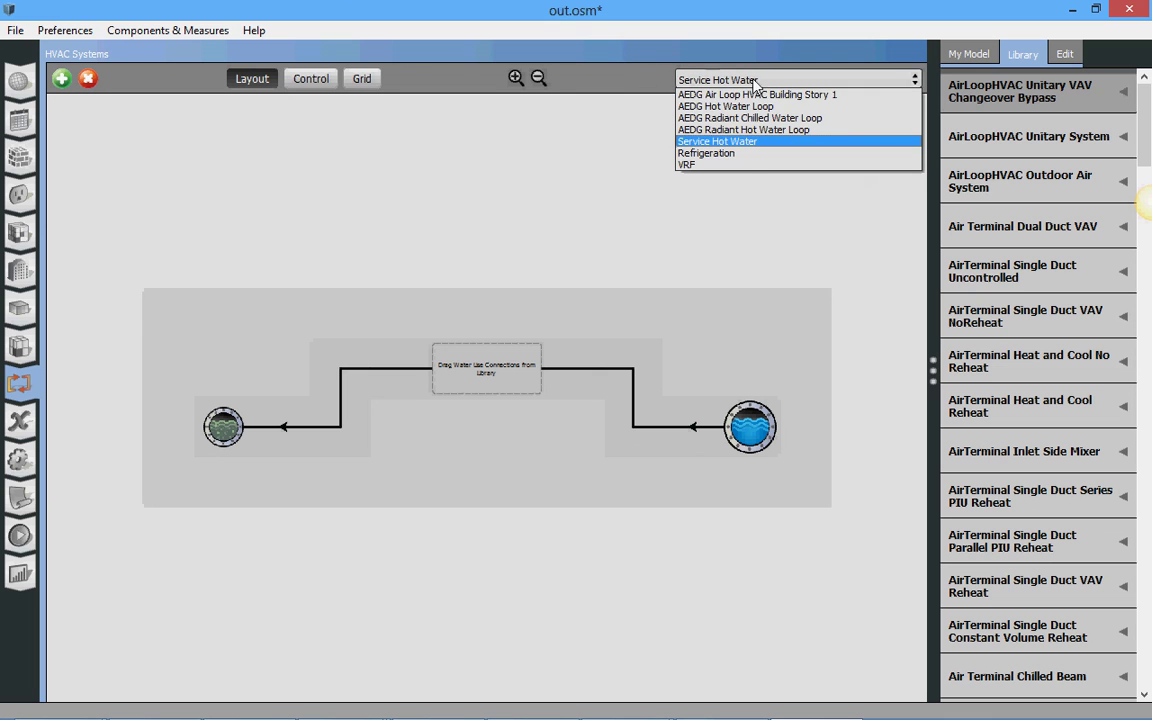
click(794, 121)
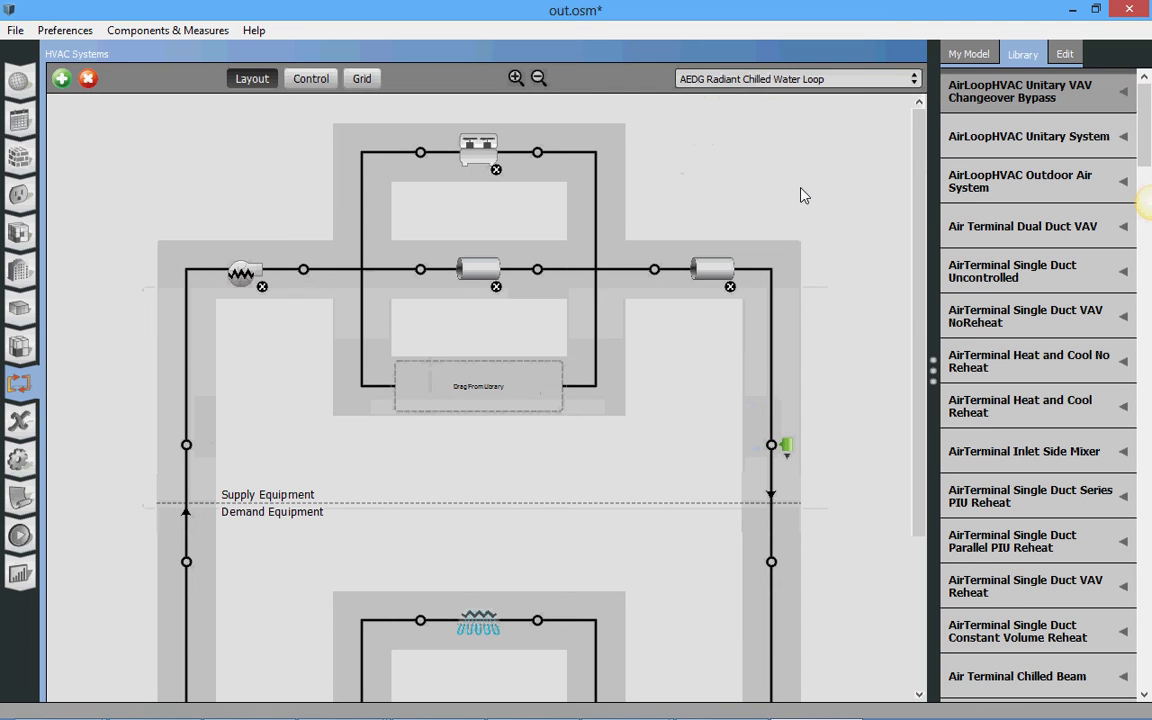
click(812, 84)
click(803, 92)
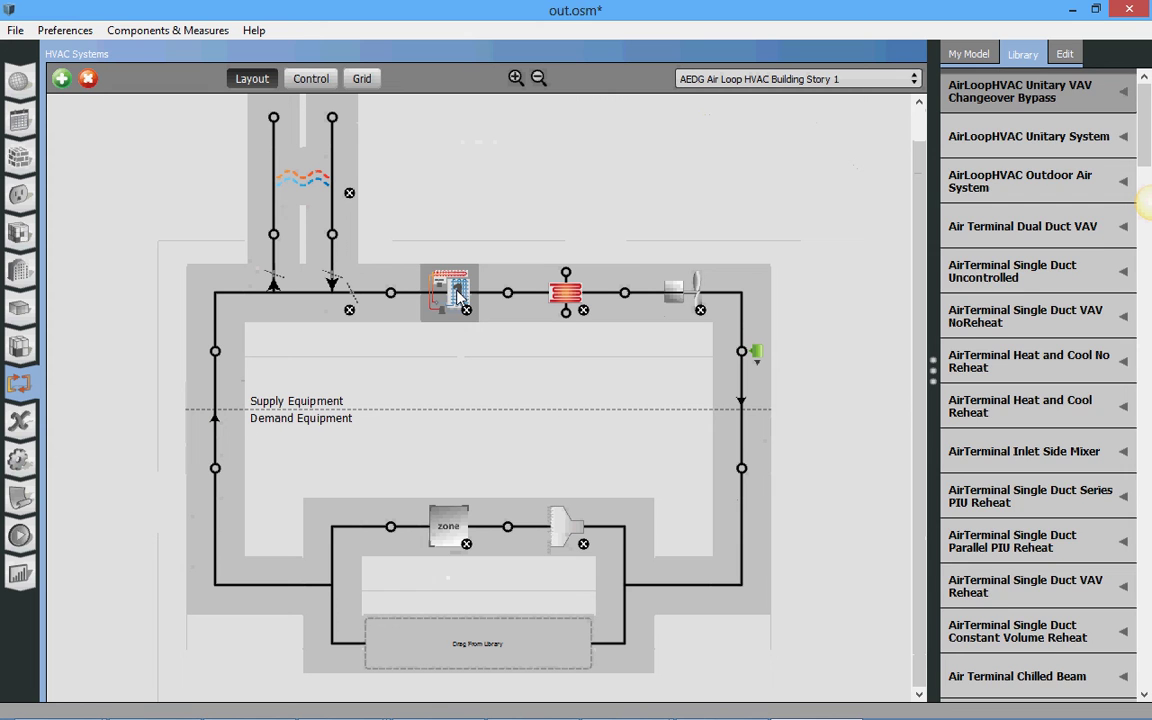
- Inspect the DX cooling coil's properties, then minimise OpenStudio
click(450, 290)
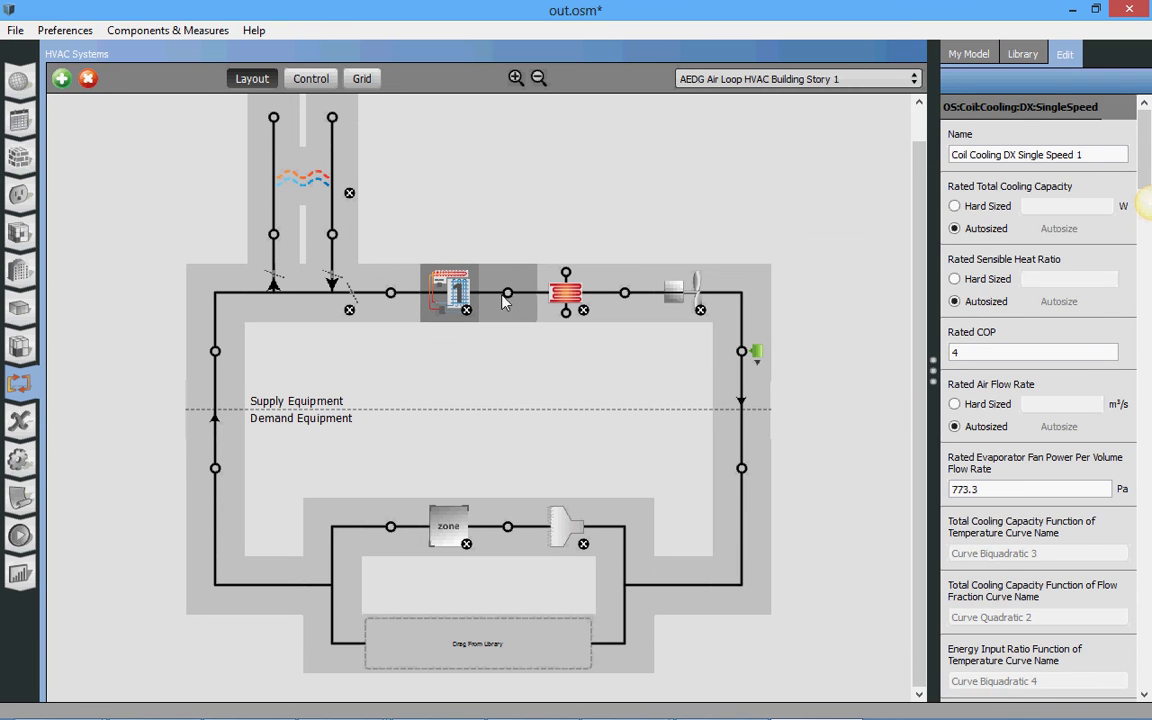
click(658, 215)
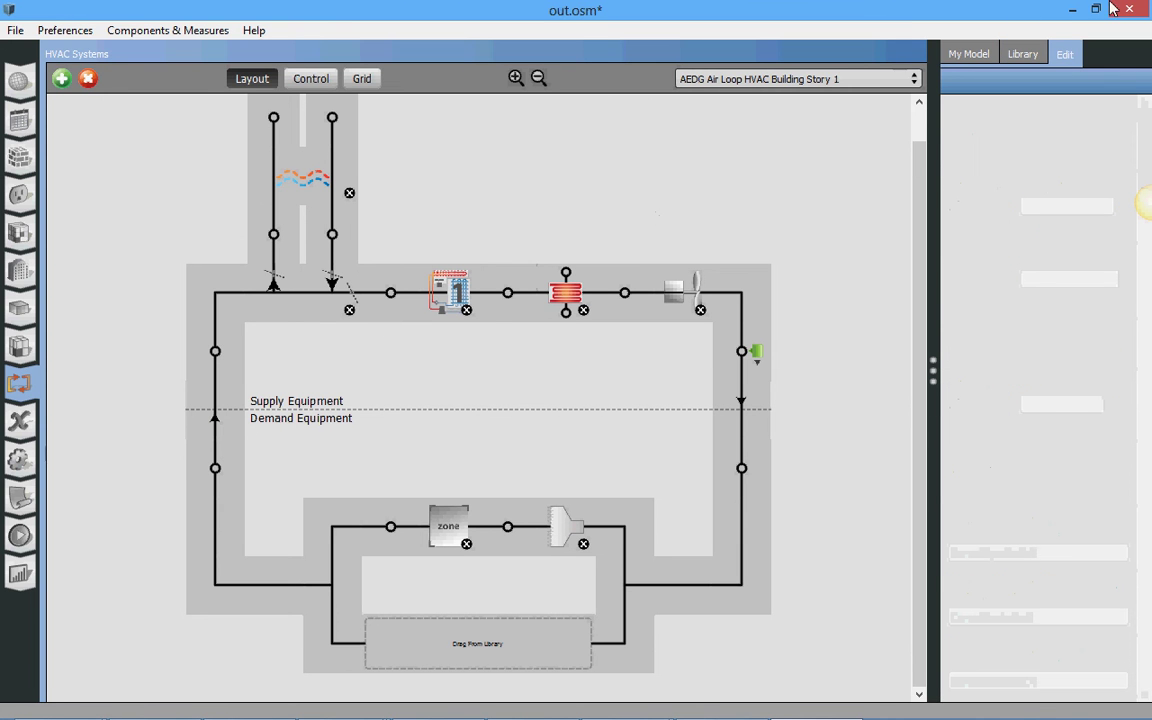
click(1070, 11)
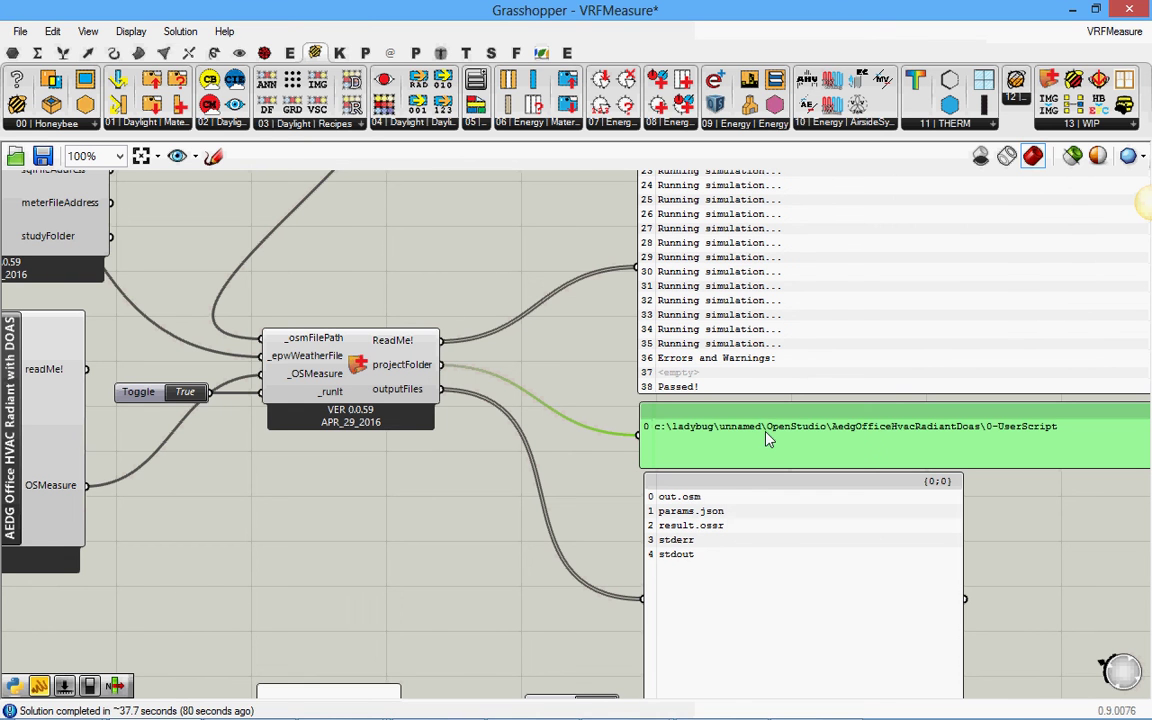
- Bring the AEDG Office HVAC Radiant with DOAS folder forward and go to the 0-UserScript path
mouse_move(30, 705)
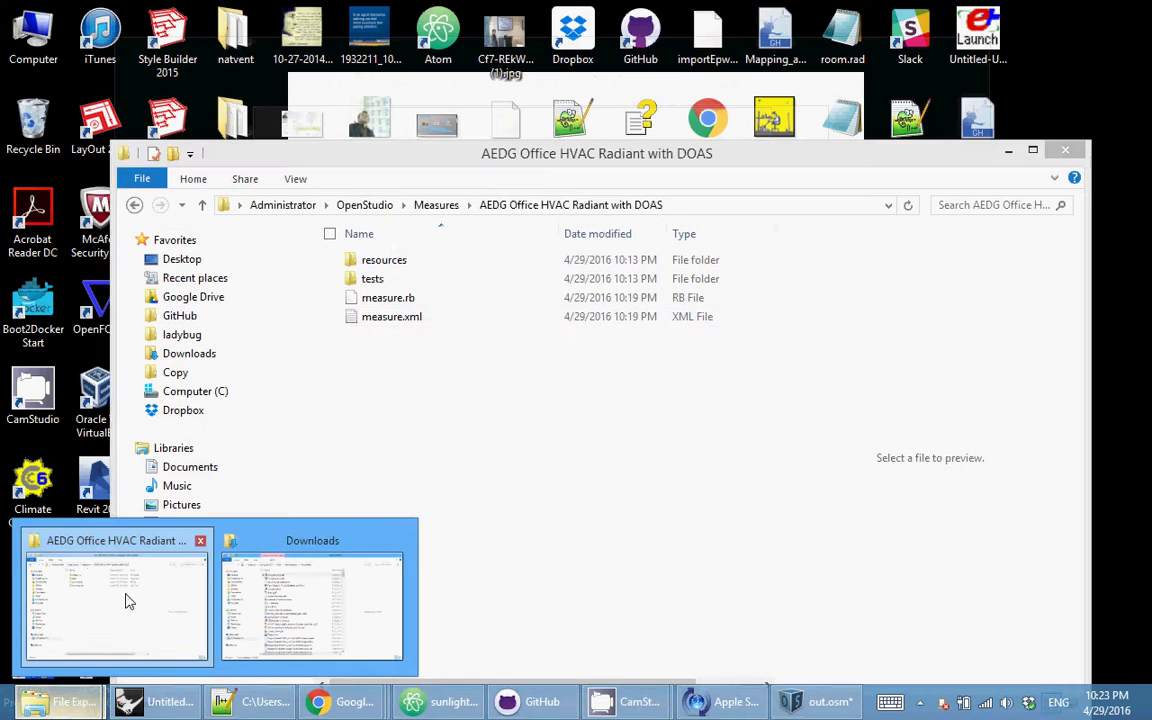
click(123, 599)
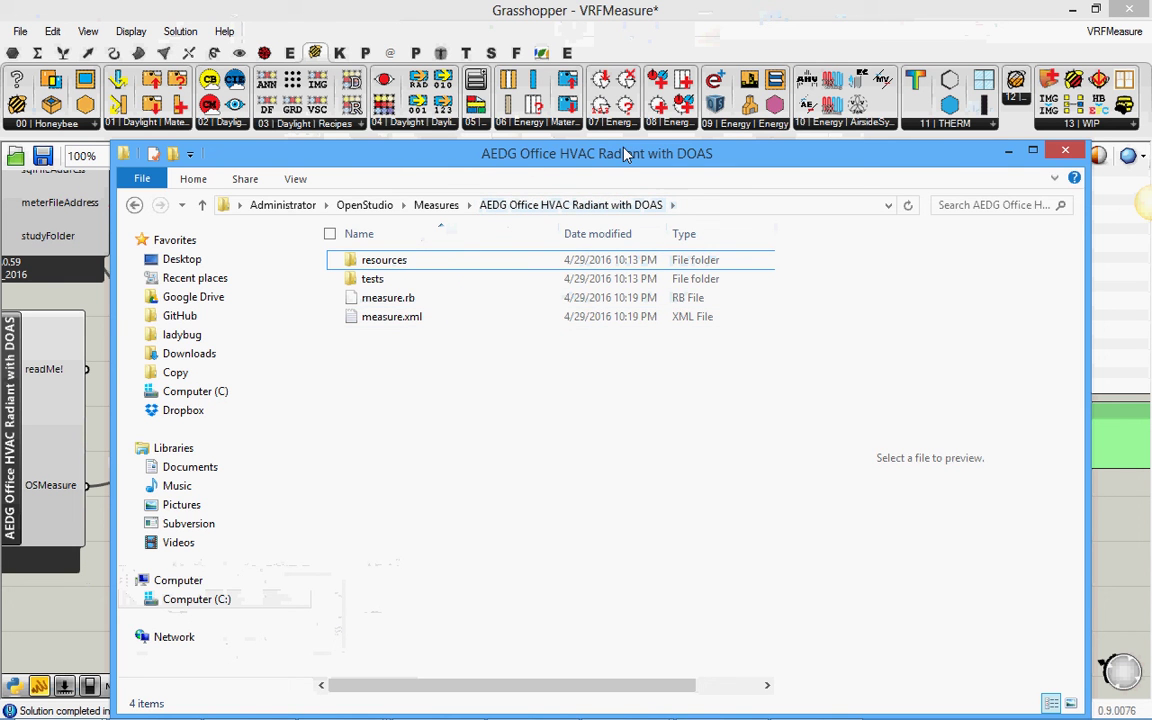
drag(614, 155, 614, 360)
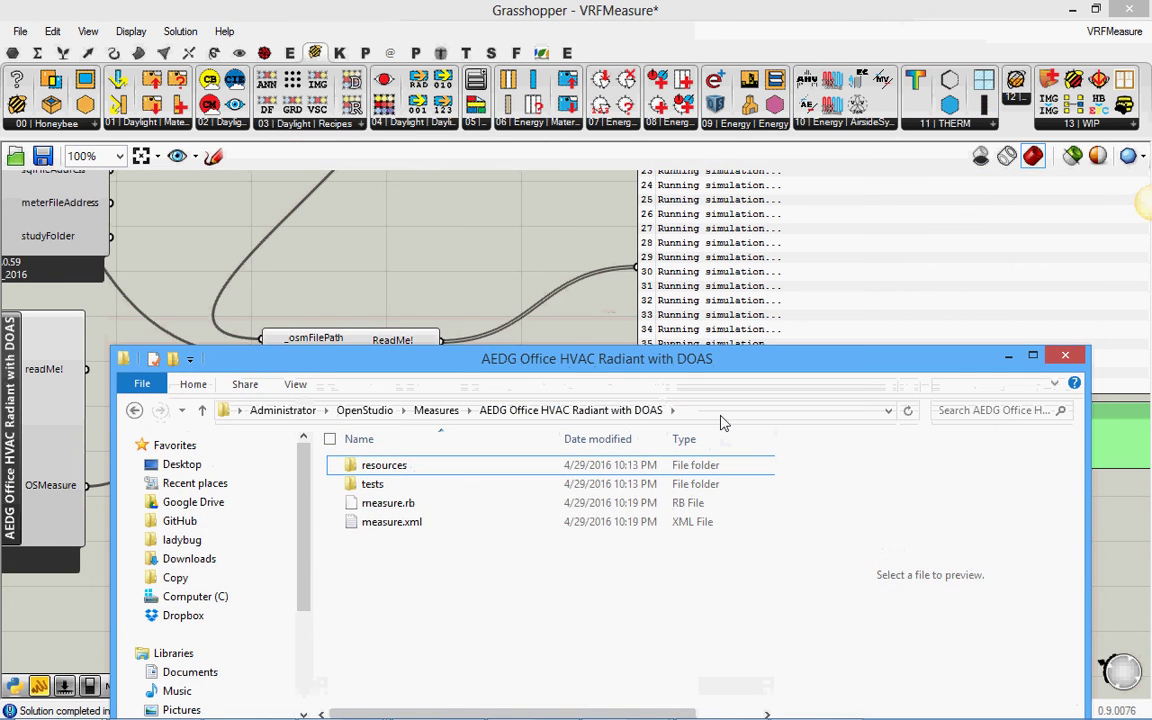
click(722, 421)
text(C:\ladybug\unnamed\OpenStudio\AedgOfficeHvacRadiantDoas\0-UserScript)
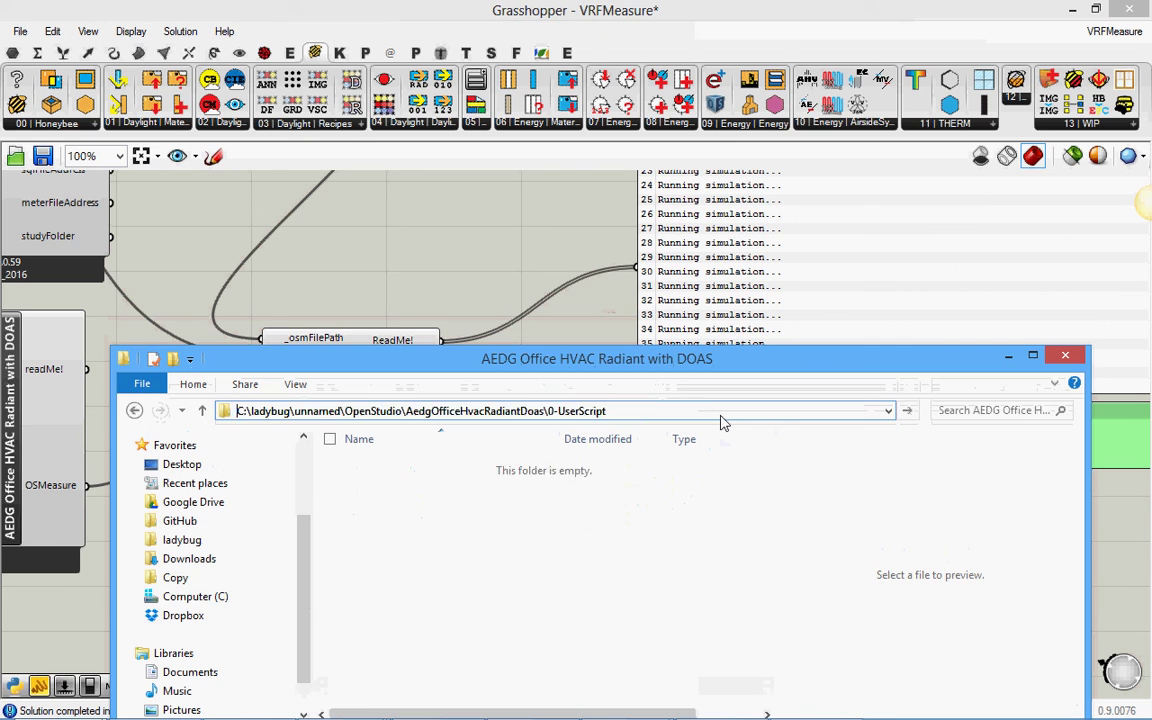
key(Return)
- Open 1-ModelToIdf-0 under AedgOfficeHvacRadiantDoas to find in.idf, then close Explorer
click(660, 413)
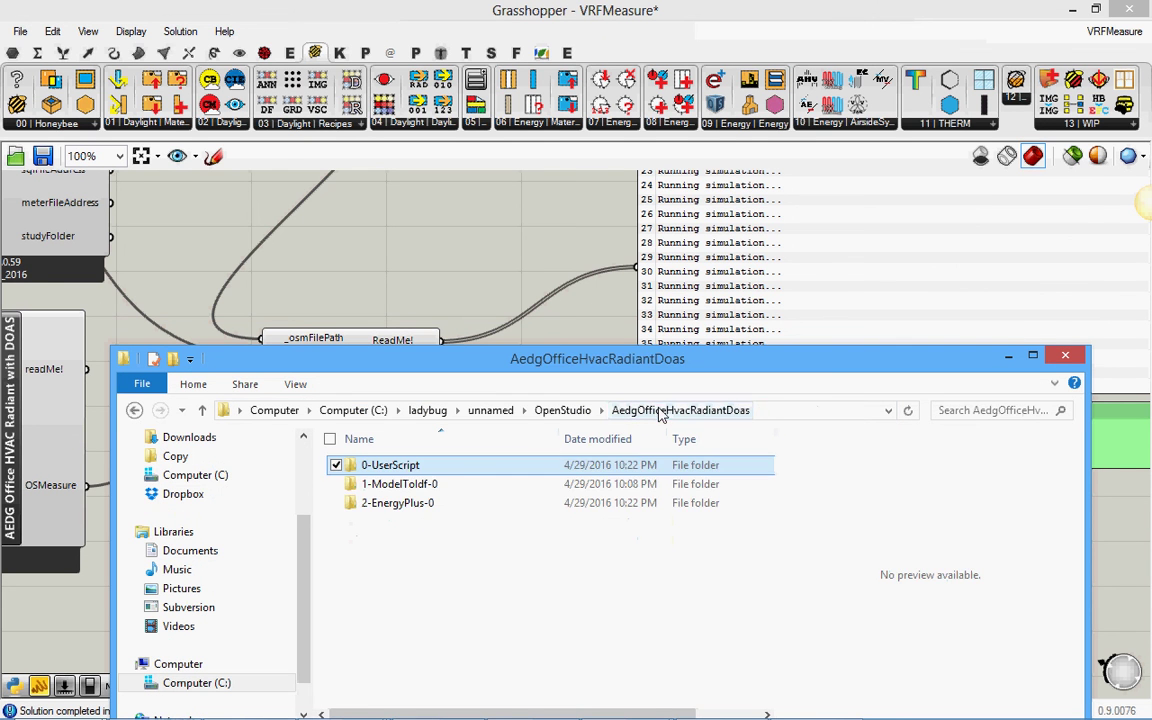
double_click(435, 479)
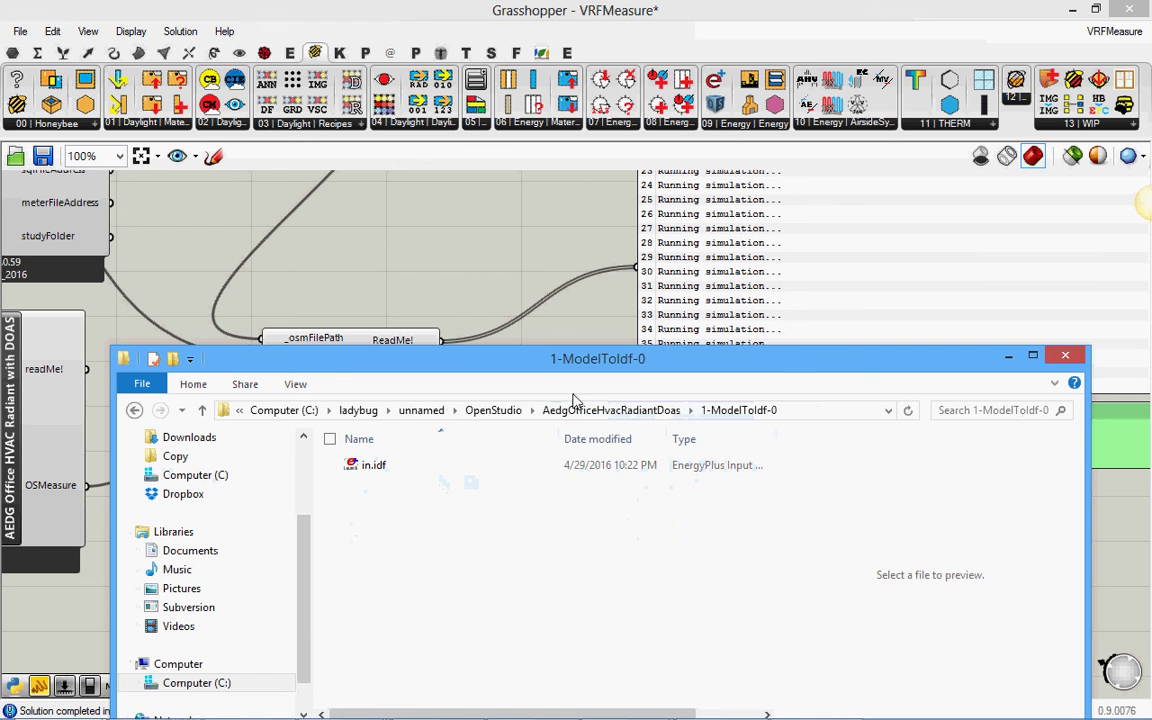
click(1064, 362)
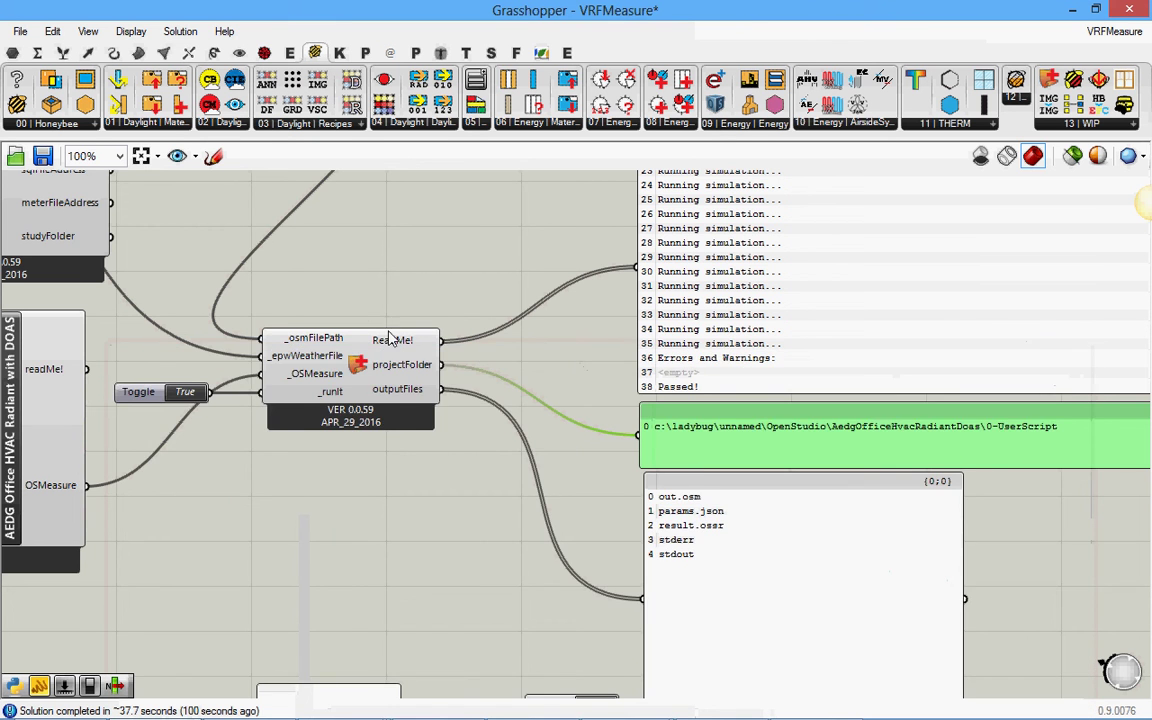
scroll(480, 430, down, 3)
right_click(478, 428)
click(412, 214)
scroll(450, 391, up, 2)
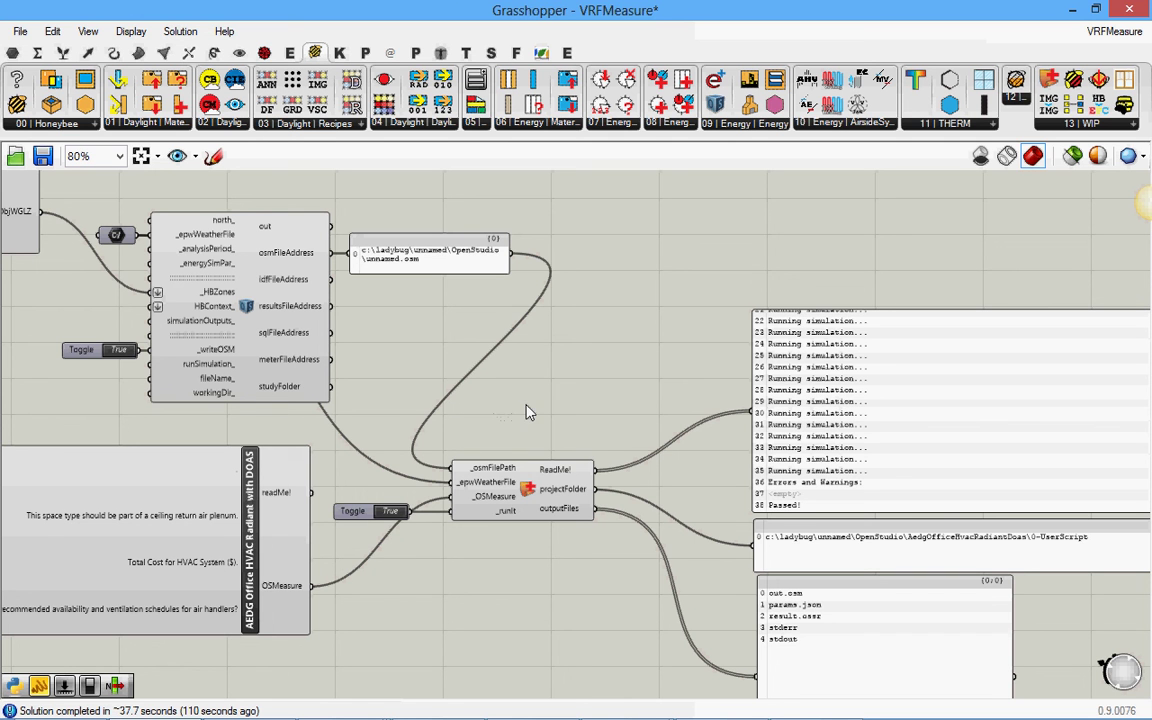
right_drag(549, 415, 577, 338)
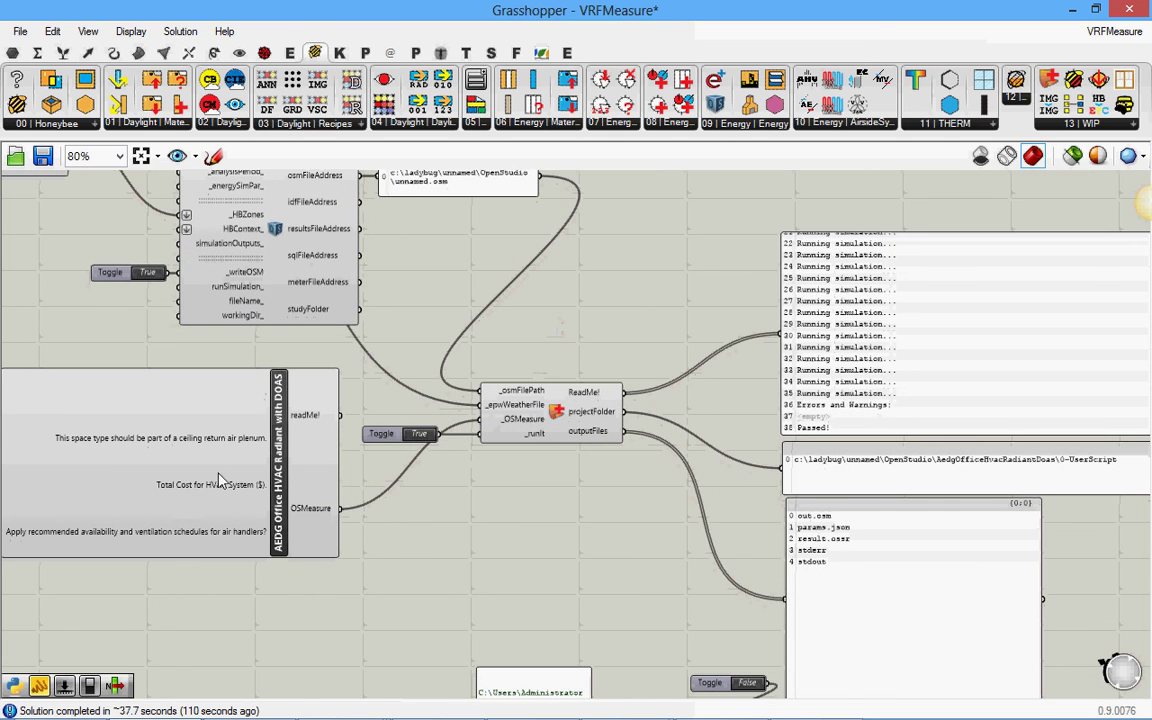
mouse_move(214, 496)
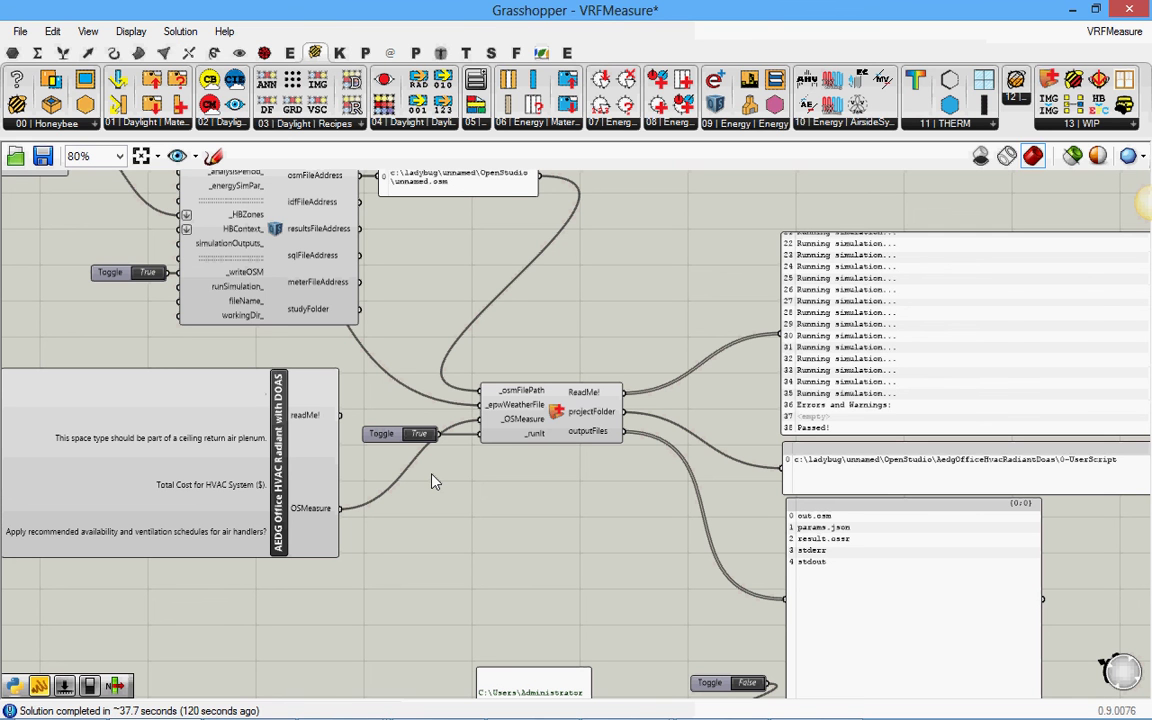
scroll(510, 472, up, 3)
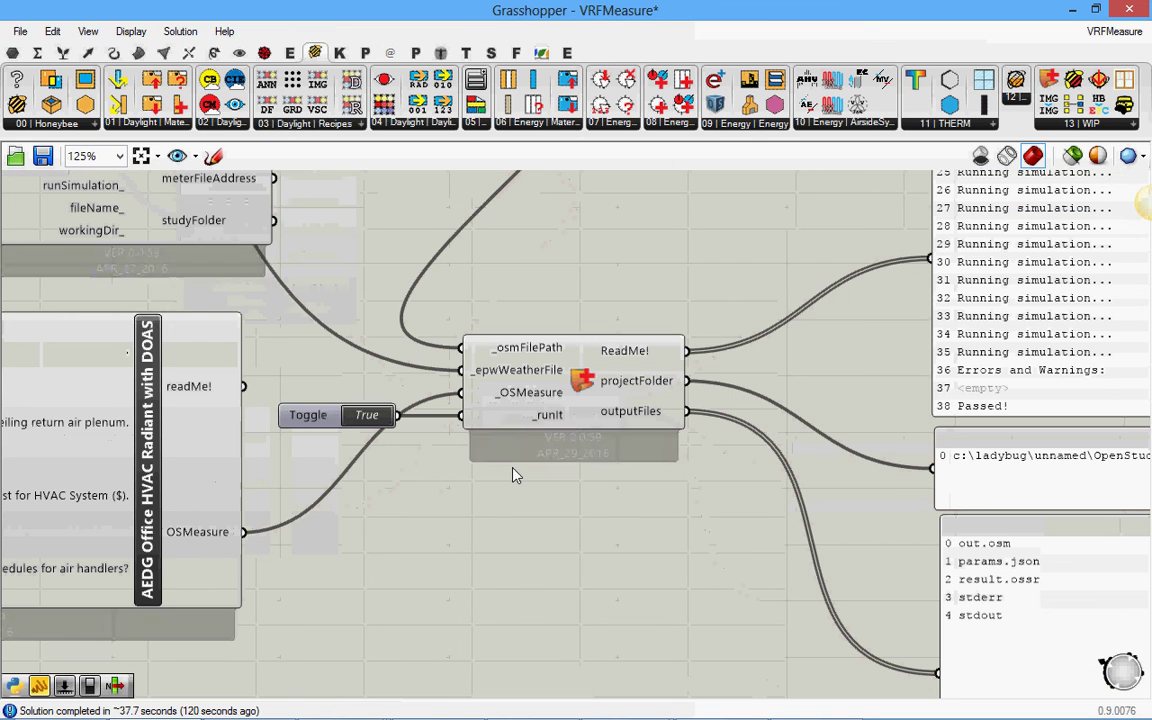